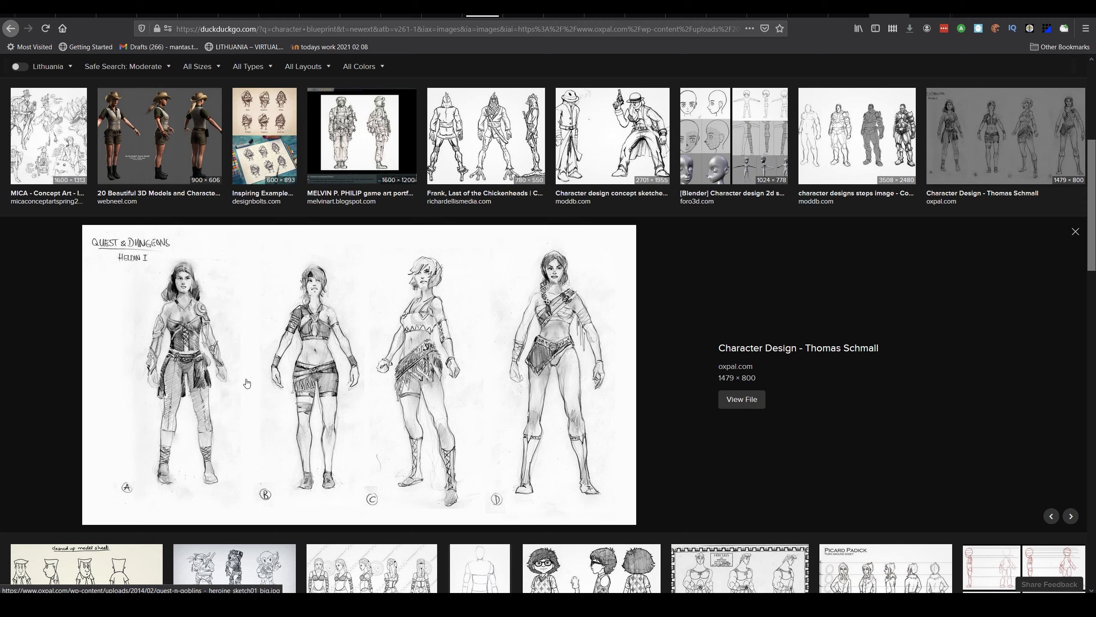
- Examine the character blueprint image results, previewing the flight attendant and chicken-headed character turnaround sheets
scroll(782, 396, up, 5)
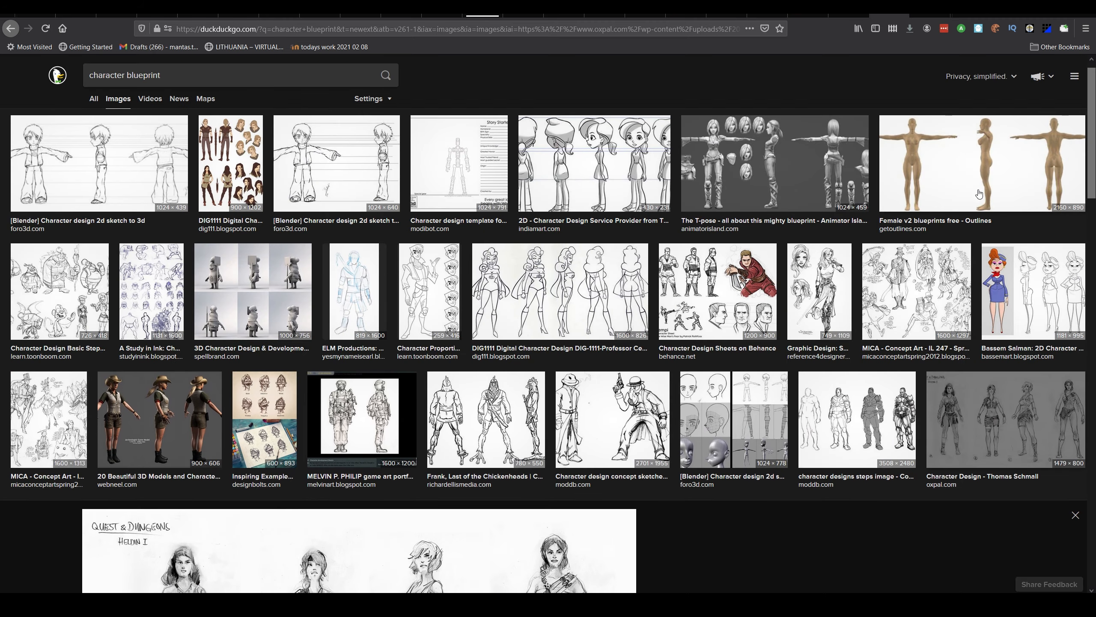
click(1013, 298)
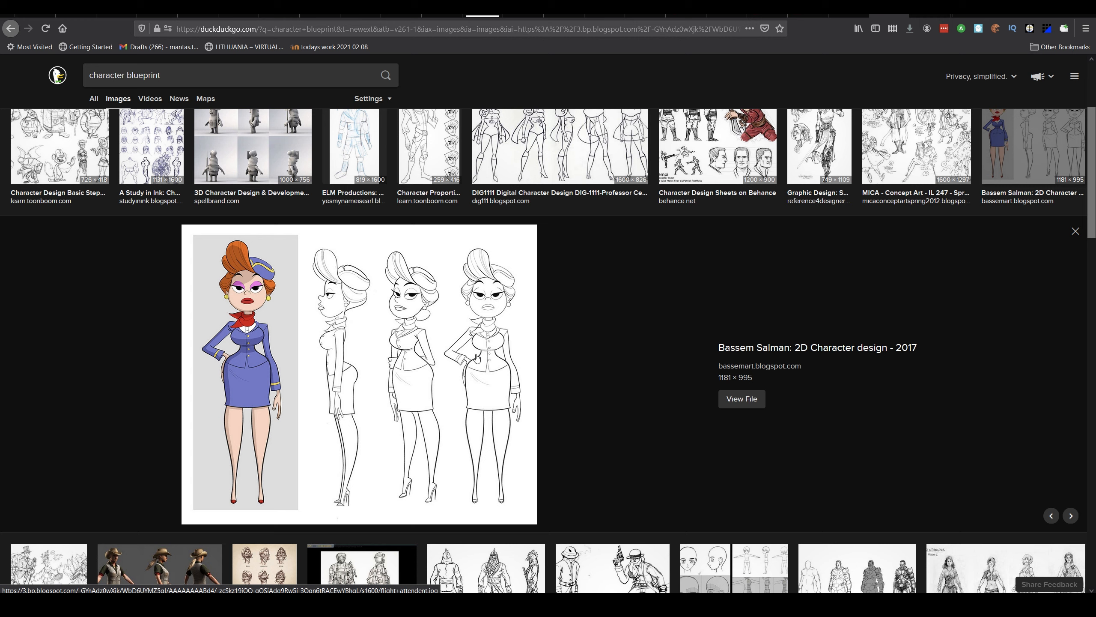
scroll(674, 370, up, 2)
scroll(674, 370, up, 1)
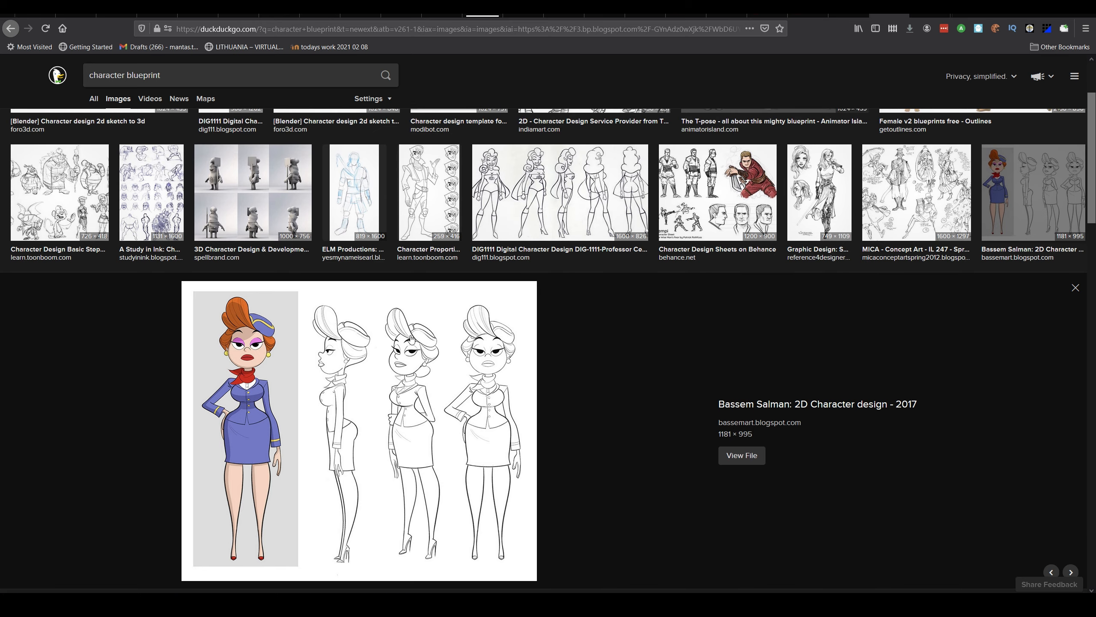
scroll(697, 270, down, 10)
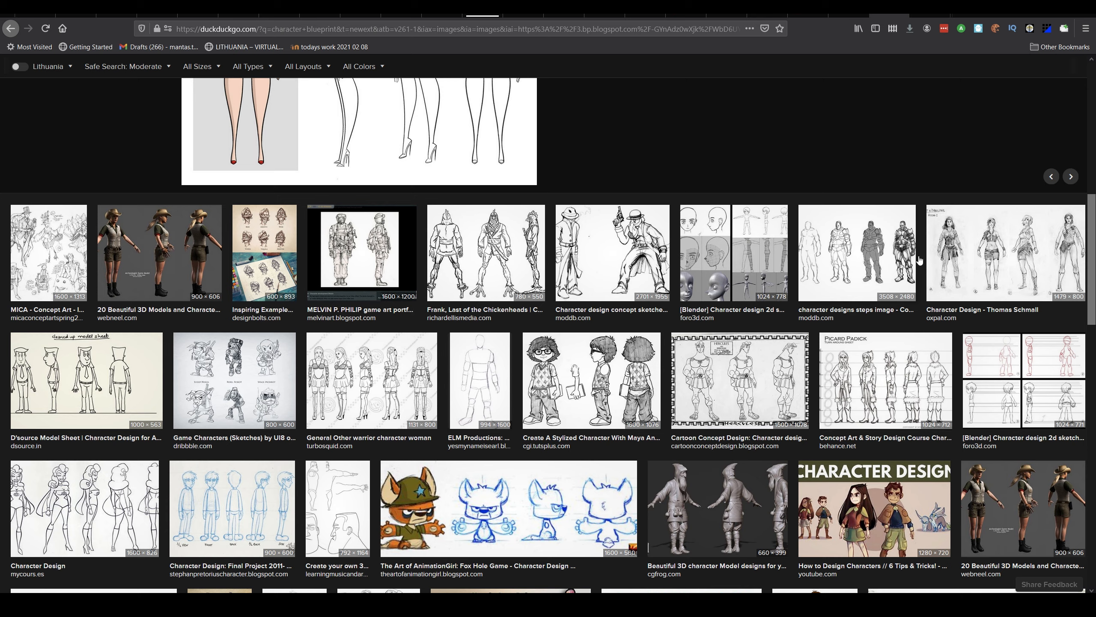
click(489, 256)
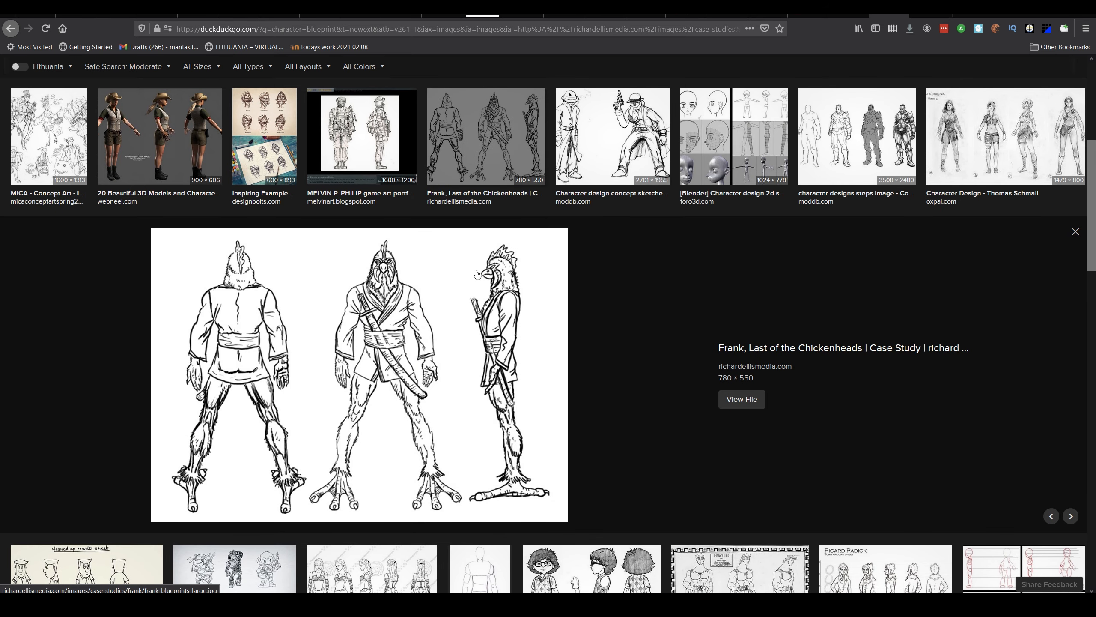
scroll(497, 366, down, 5)
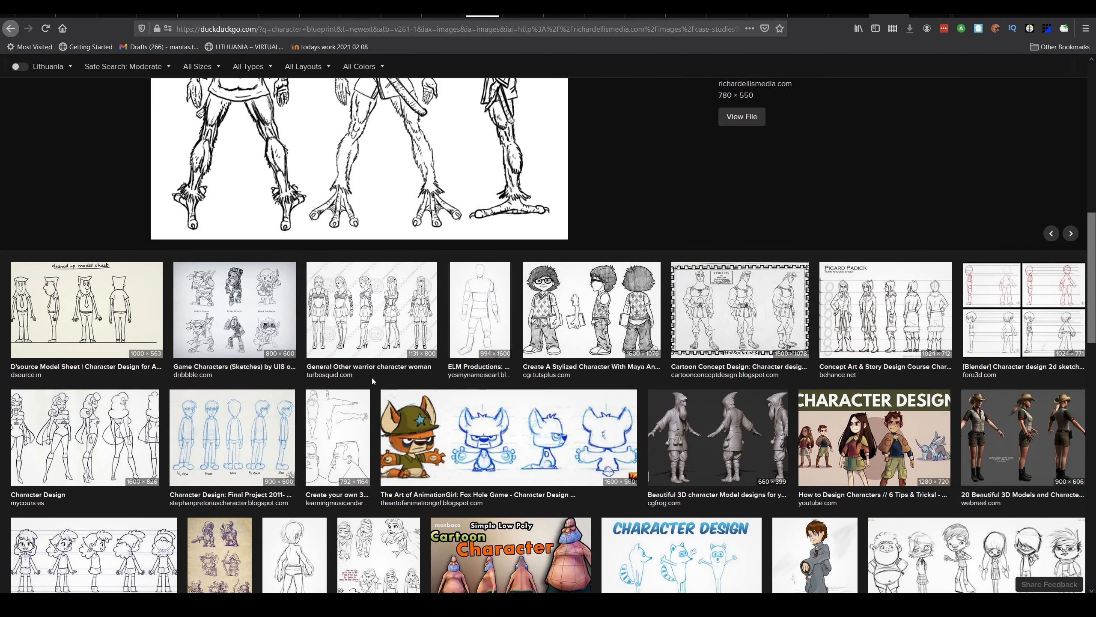
- Open the Farmer Girl turnaround sheet from the image results and copy the image
scroll(92, 378, down, 6)
click(50, 251)
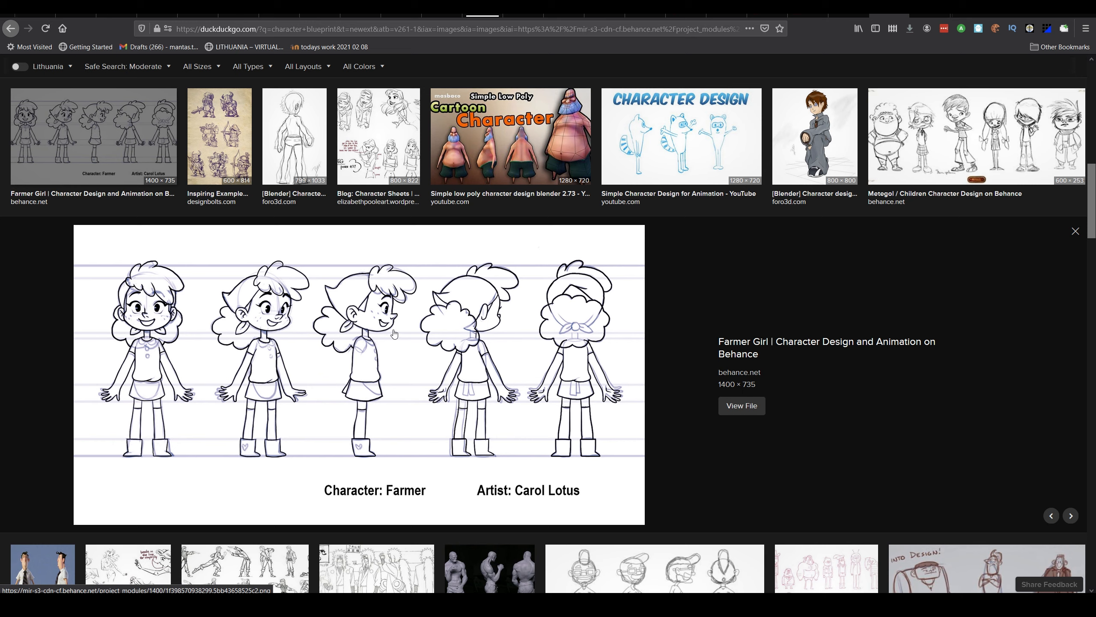
right_click(352, 336)
click(407, 439)
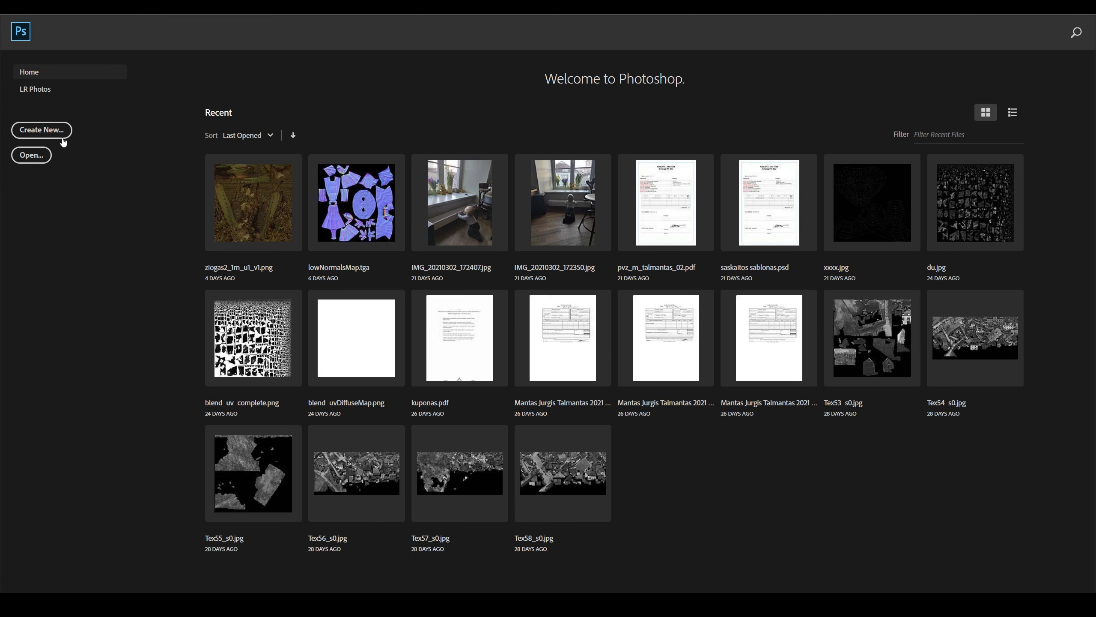
- Switch to Photoshop, create a new document and paste the copied Farmer Girl sheet into it
click(63, 142)
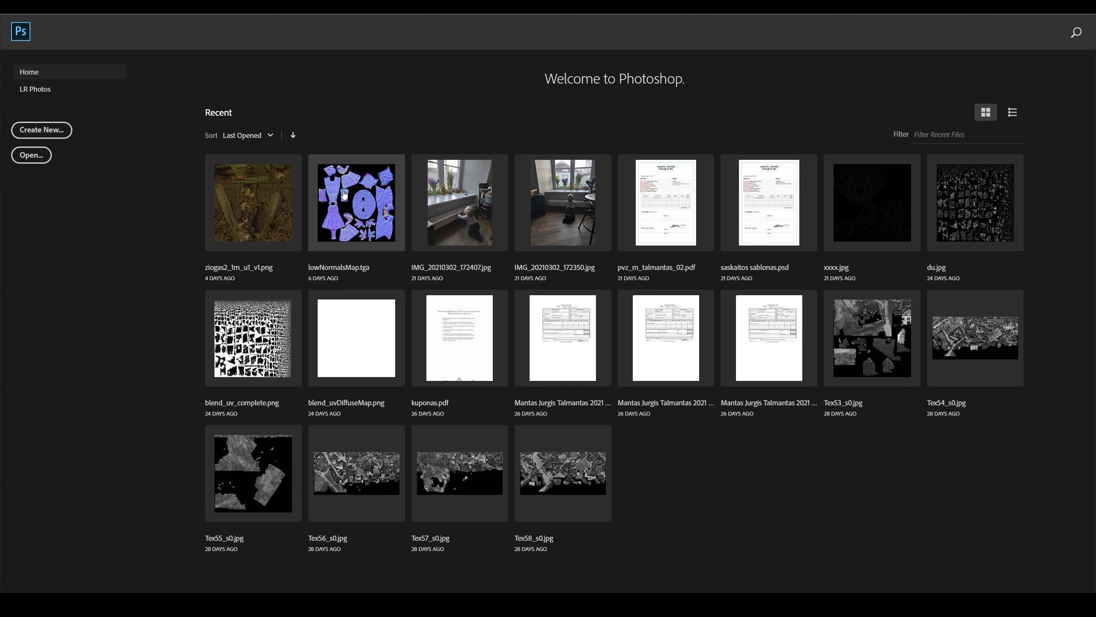
key(Escape)
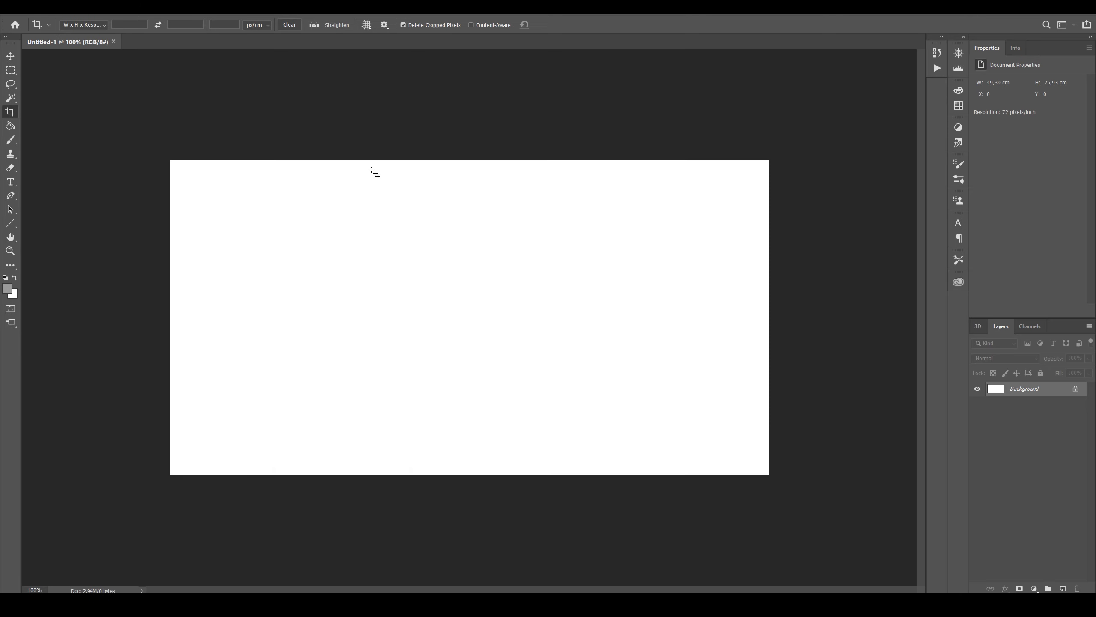
key(ctrl+v)
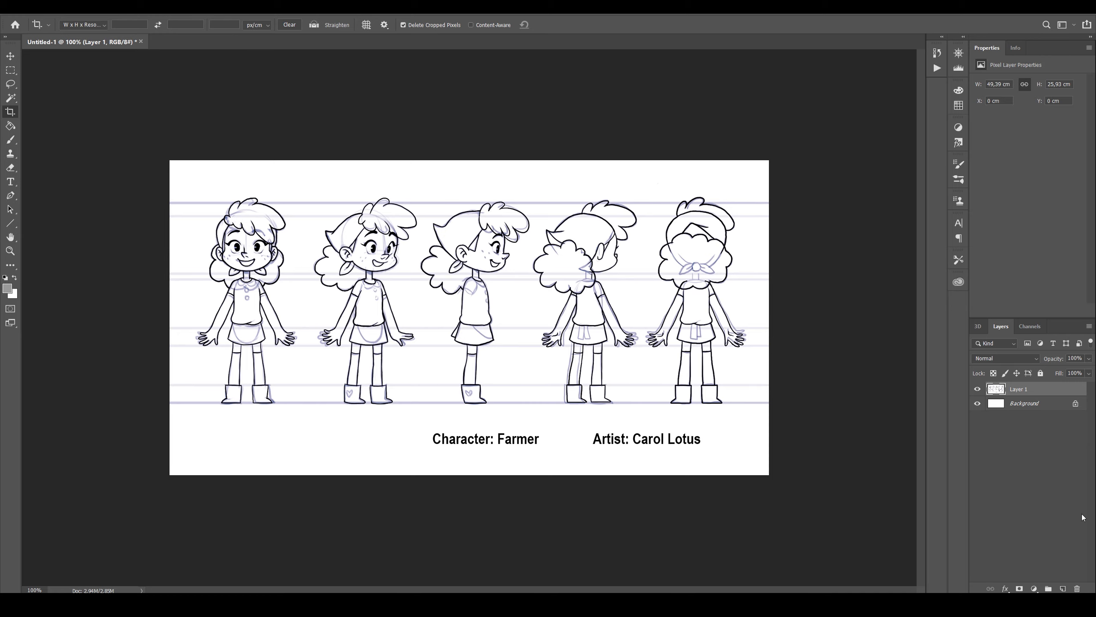
- Add a new layer above the pasted sheet and fill it with the grey foreground colour
click(1063, 589)
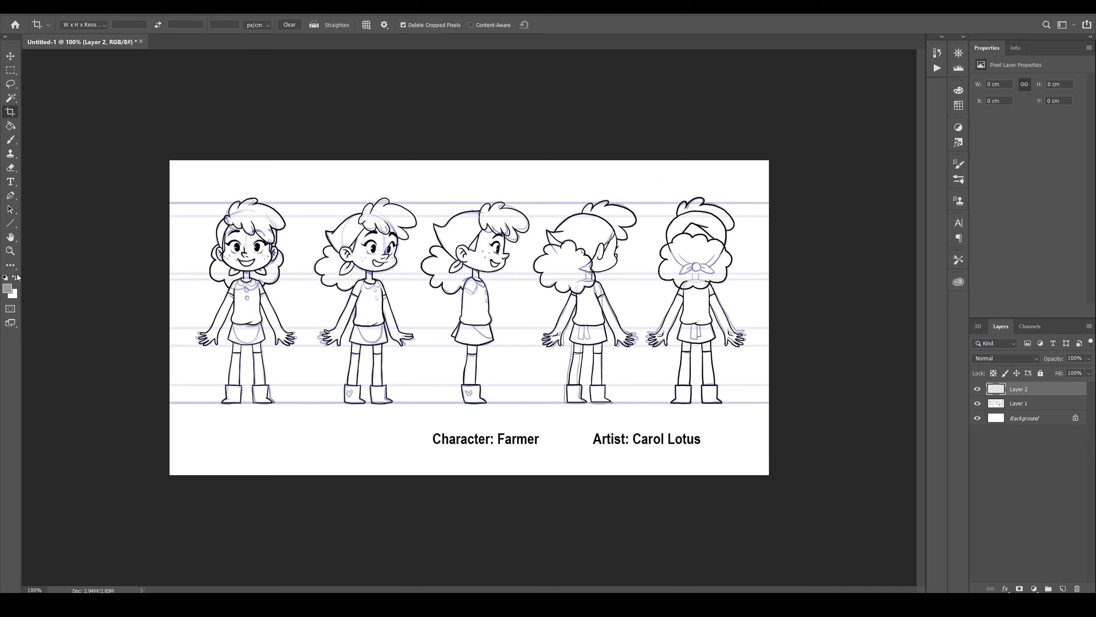
click(10, 125)
click(284, 172)
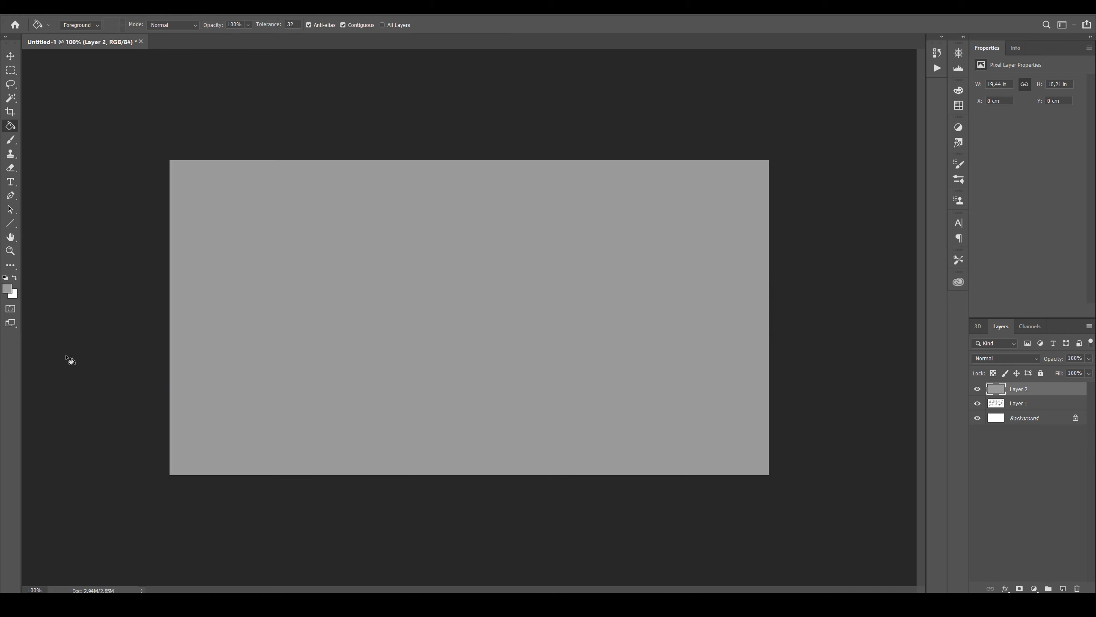
- Move the character sheet layer above the grey layer and set its blending mode to Multiply
drag(1038, 405, 1040, 385)
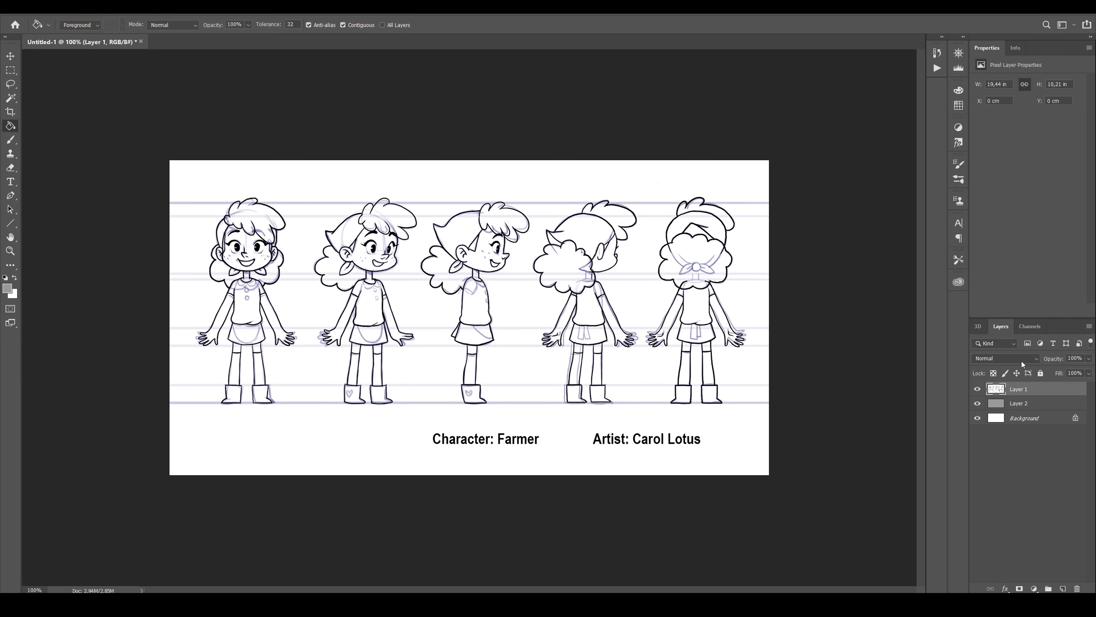
click(1021, 361)
click(1023, 359)
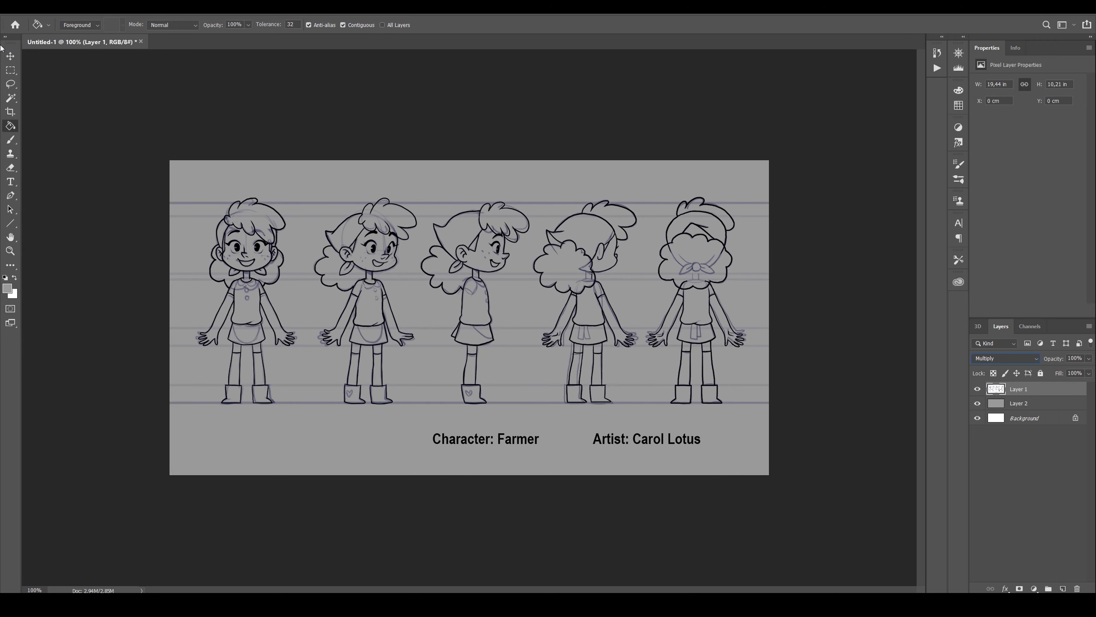
- Crop the full canvas height to just the front-view figure at the start of the sheet
click(10, 112)
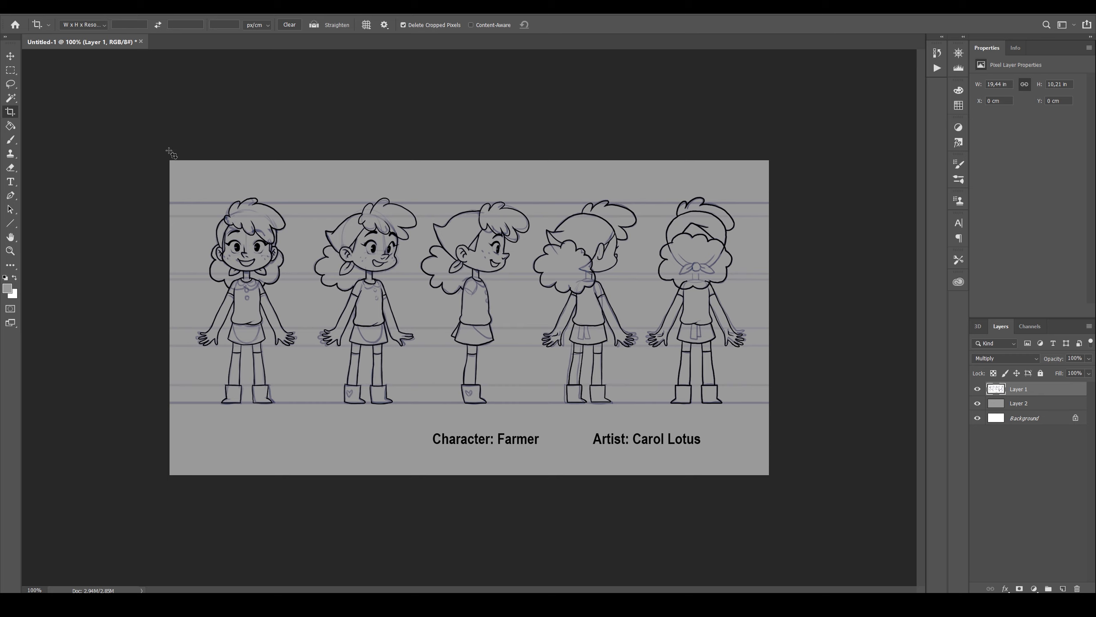
drag(169, 152, 309, 497)
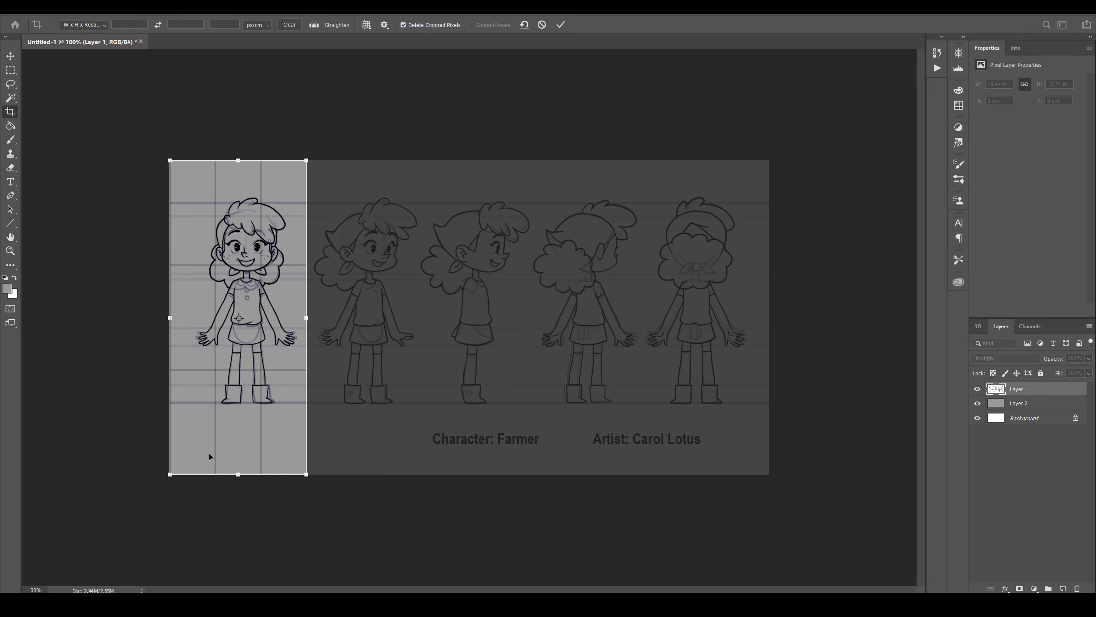
key(Return)
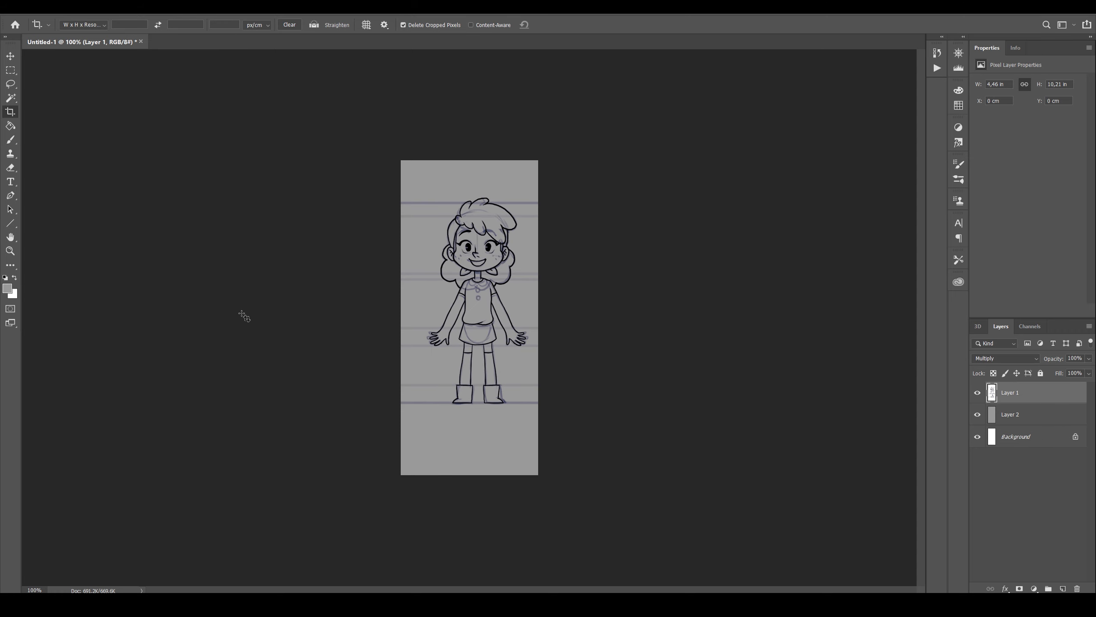
- Save the cropped front view to the Desktop as a JPEG named __f
click(9, 13)
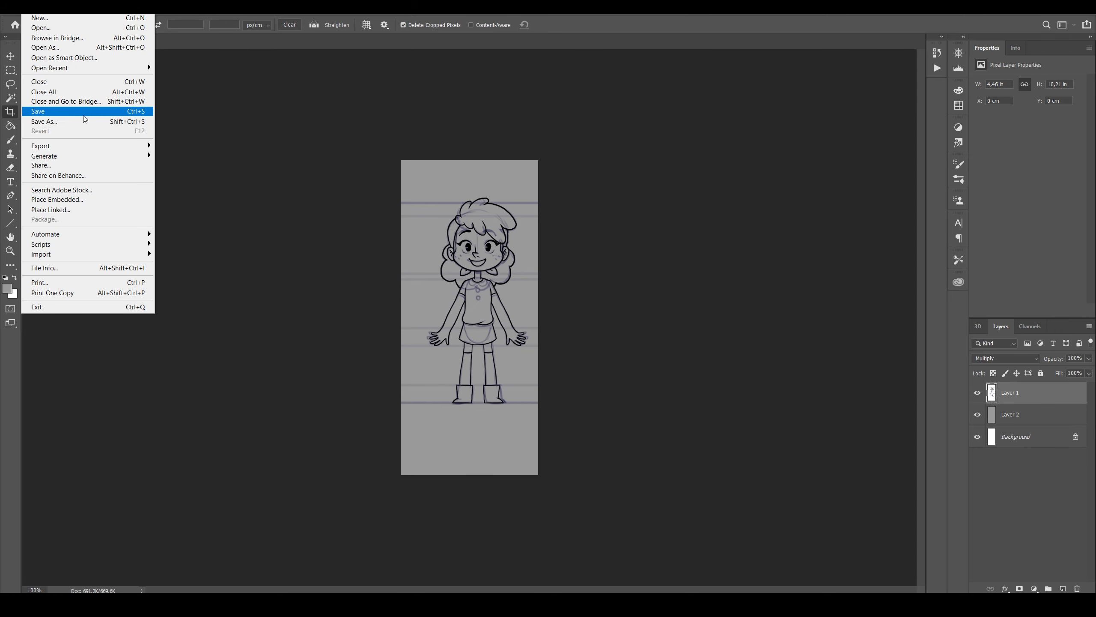
click(65, 121)
click(136, 264)
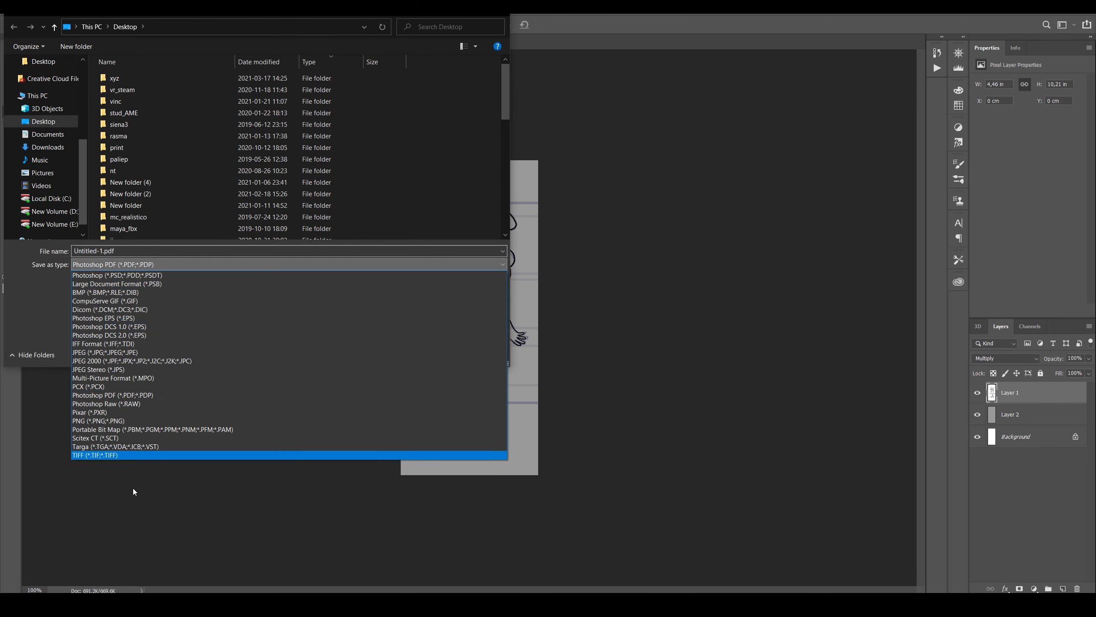
click(105, 352)
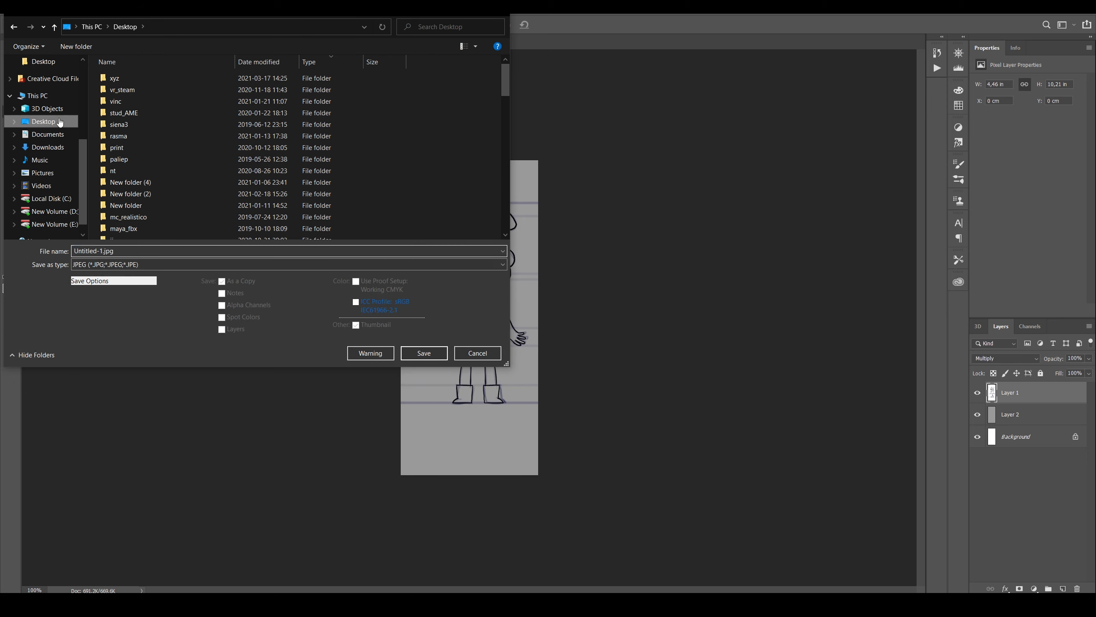
text(_)
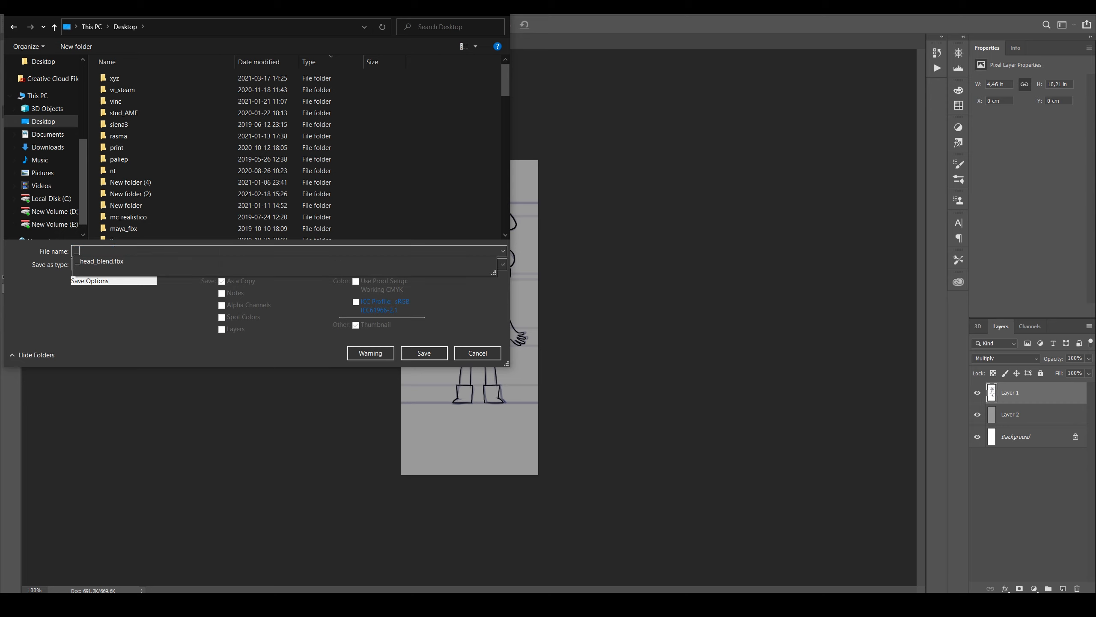
text(f)
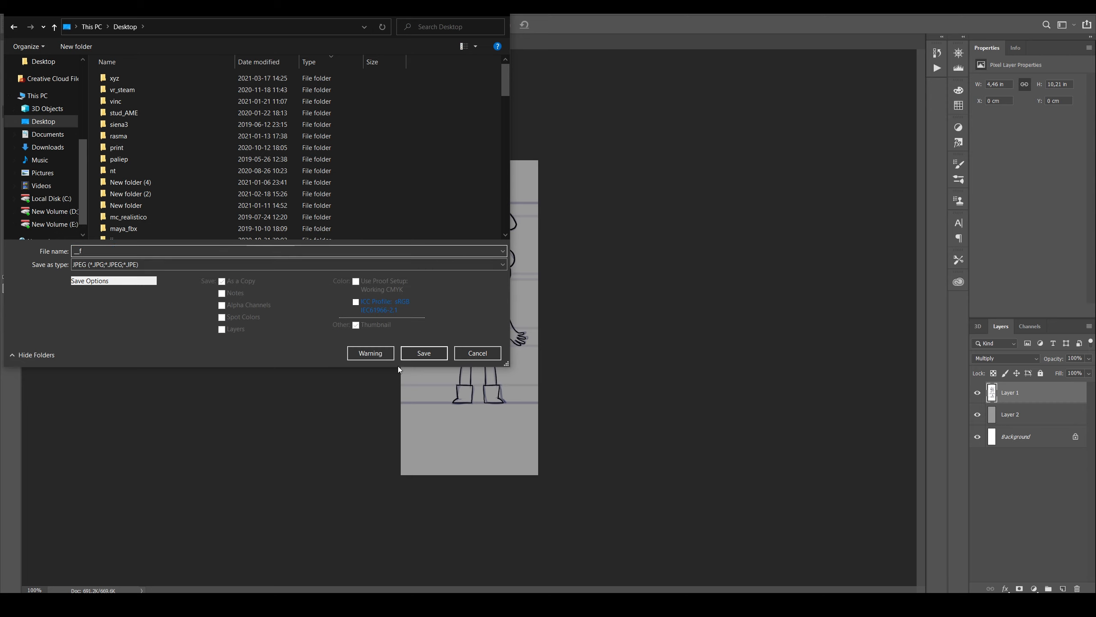
click(424, 352)
click(551, 122)
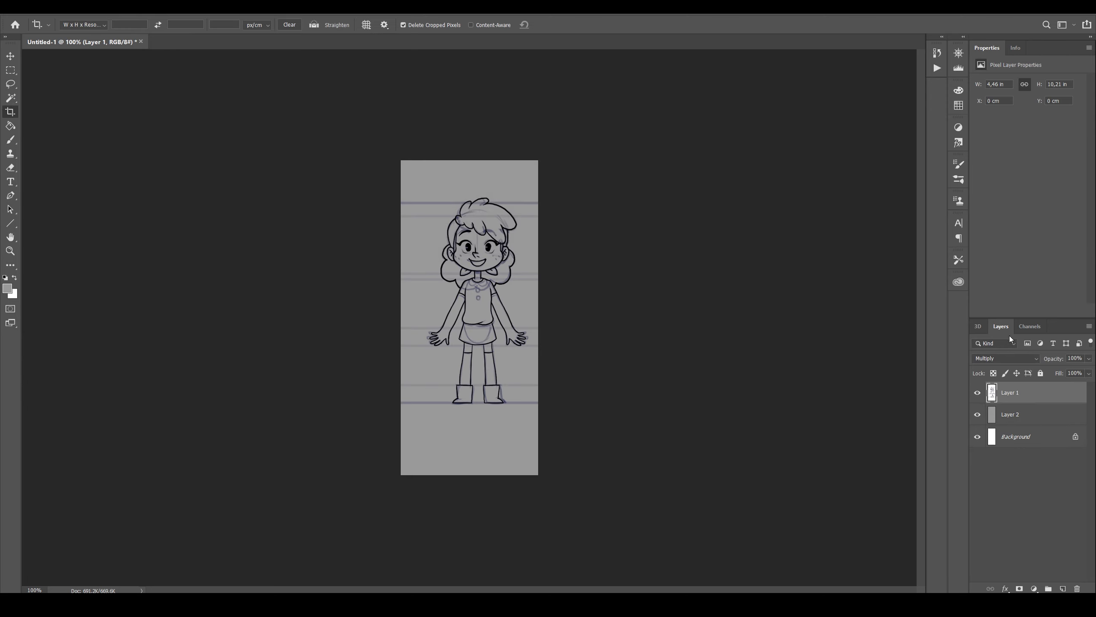
- Revert the history to the Blending Change state and crop the full-height canvas to the middle side-view figure
click(937, 53)
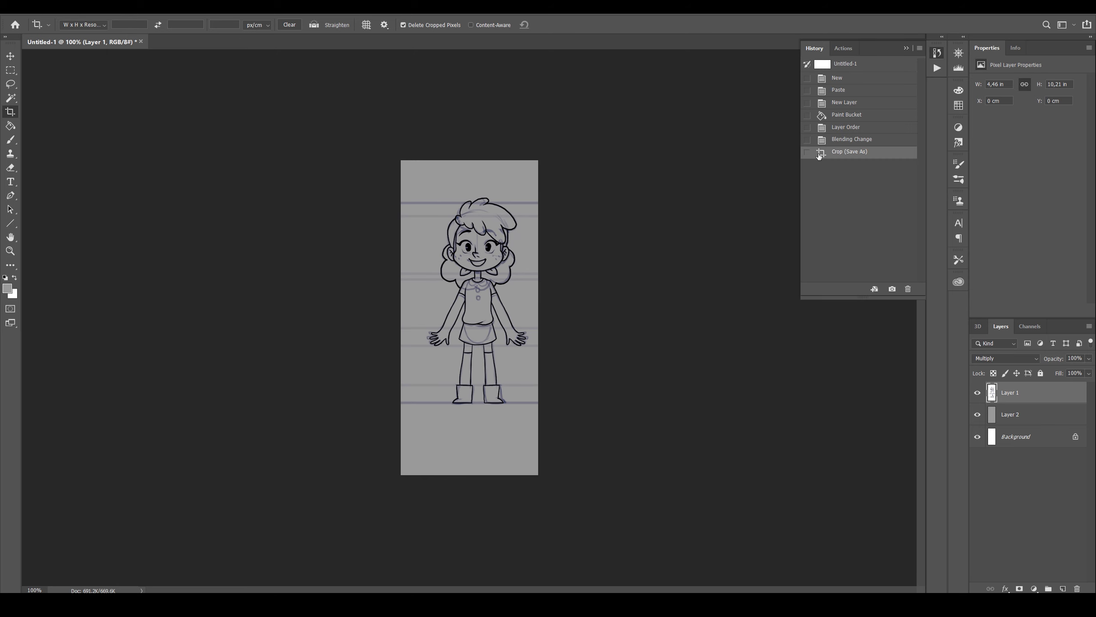
click(846, 139)
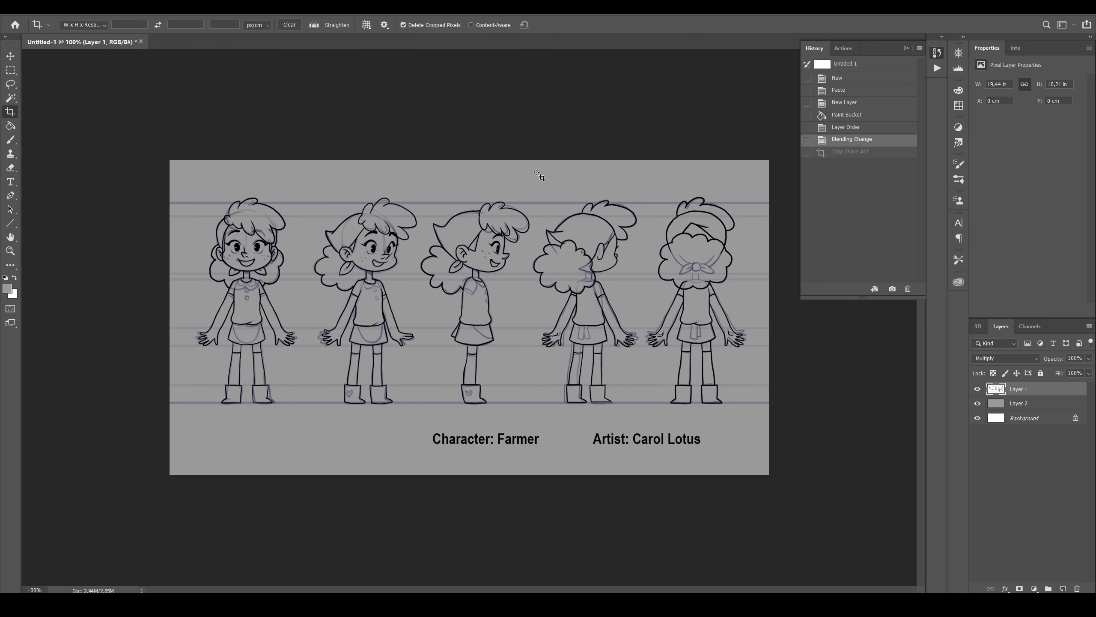
drag(535, 161, 417, 518)
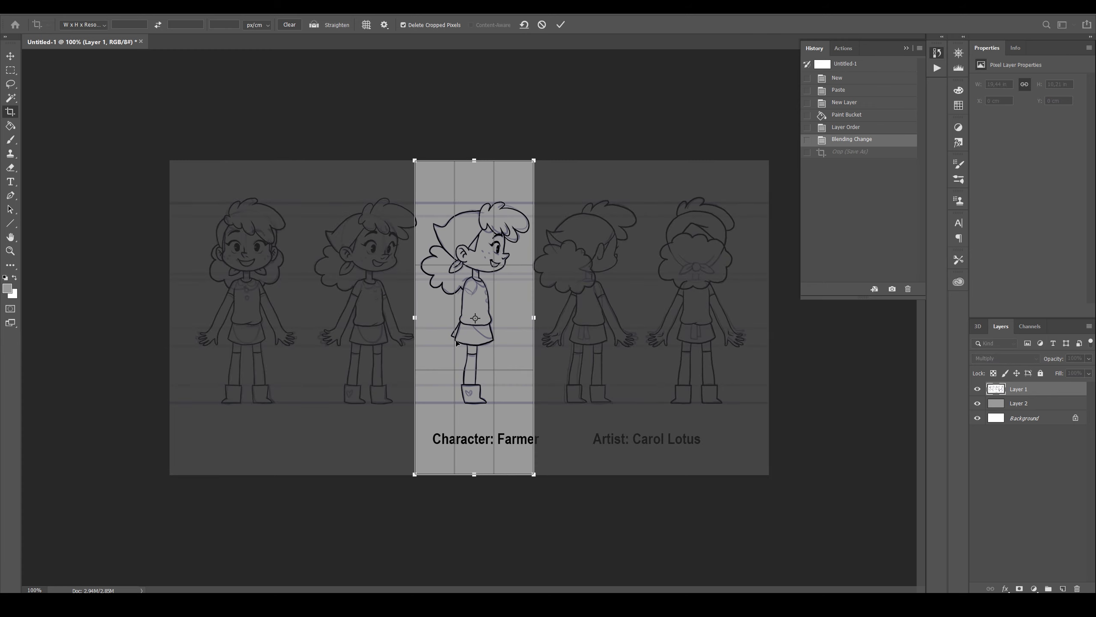
key(Return)
click(33, 6)
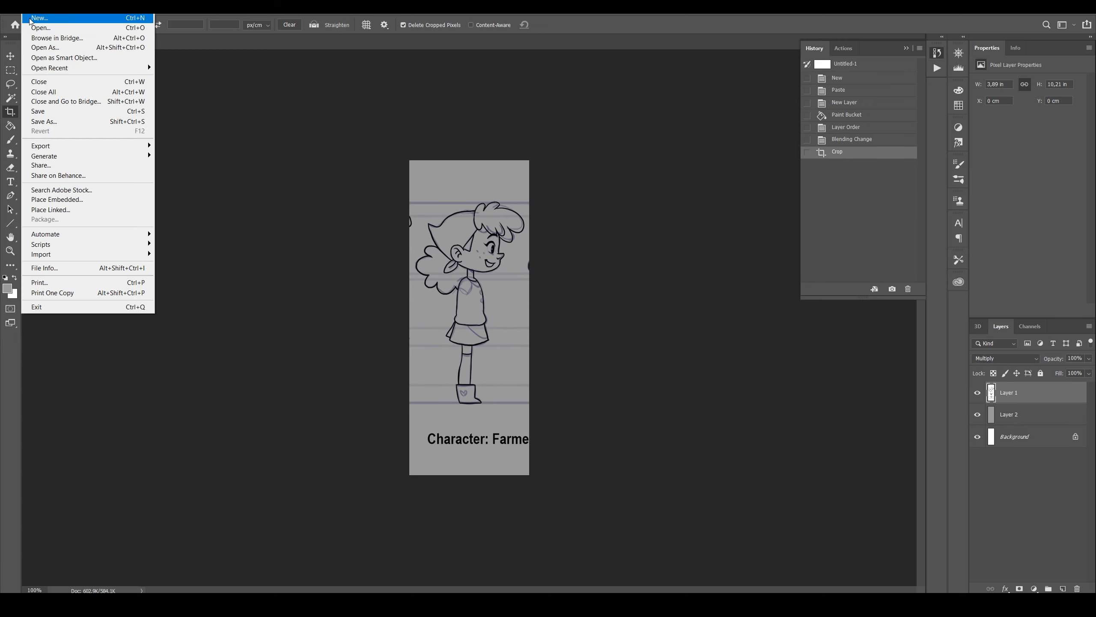
mouse_move(69, 8)
click(86, 82)
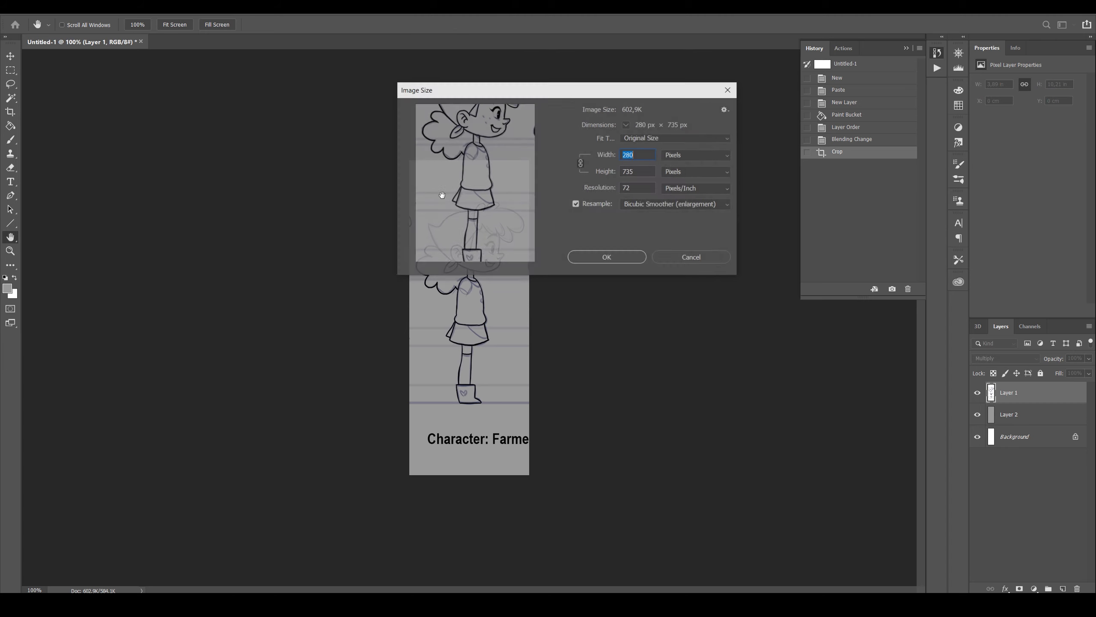
click(692, 258)
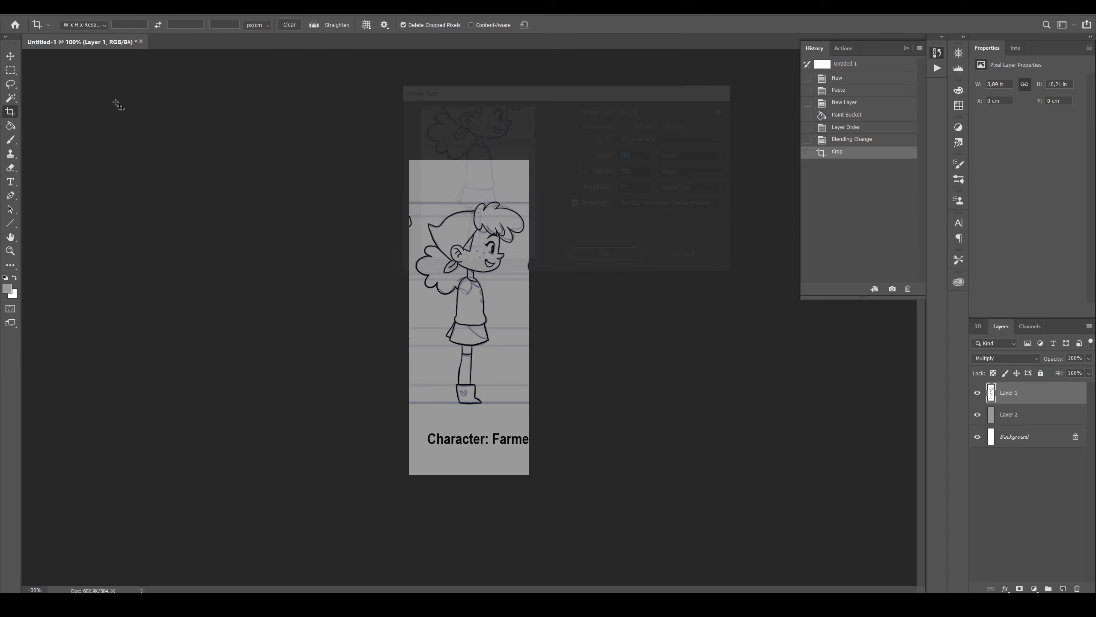
- Save the cropped side view to the Desktop as a JPEG named __fside
click(33, 7)
click(93, 122)
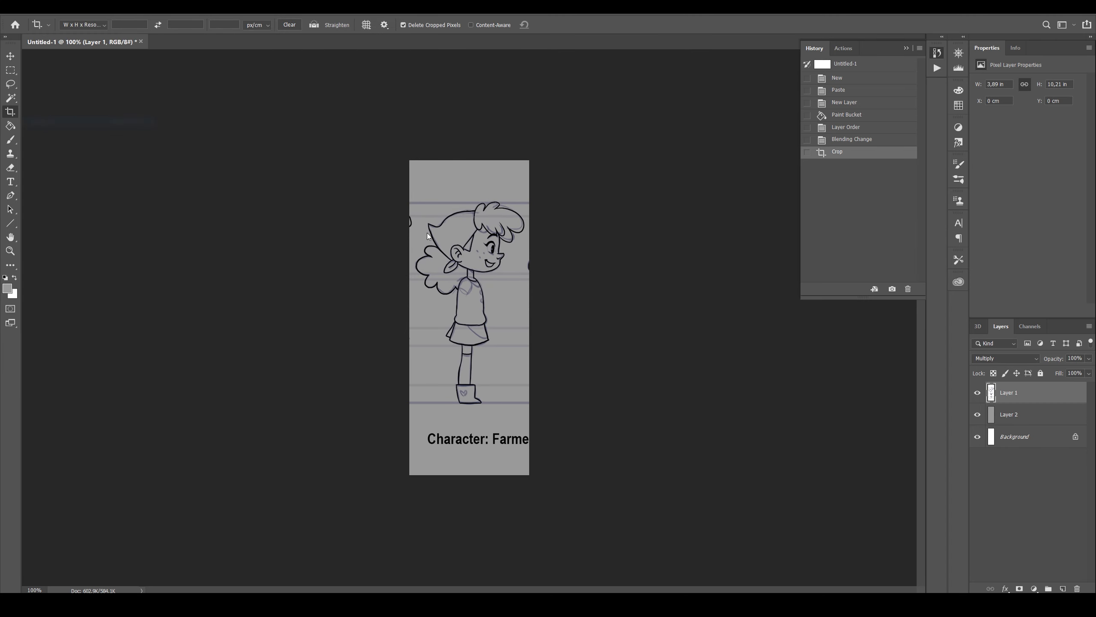
click(144, 264)
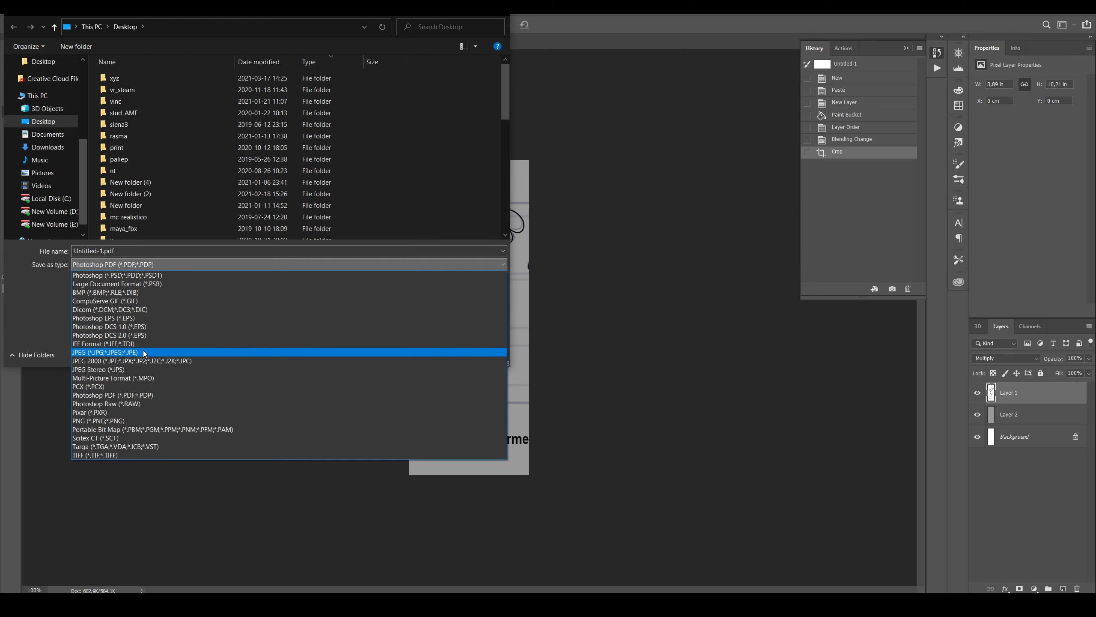
click(144, 352)
double_click(155, 251)
text(__)
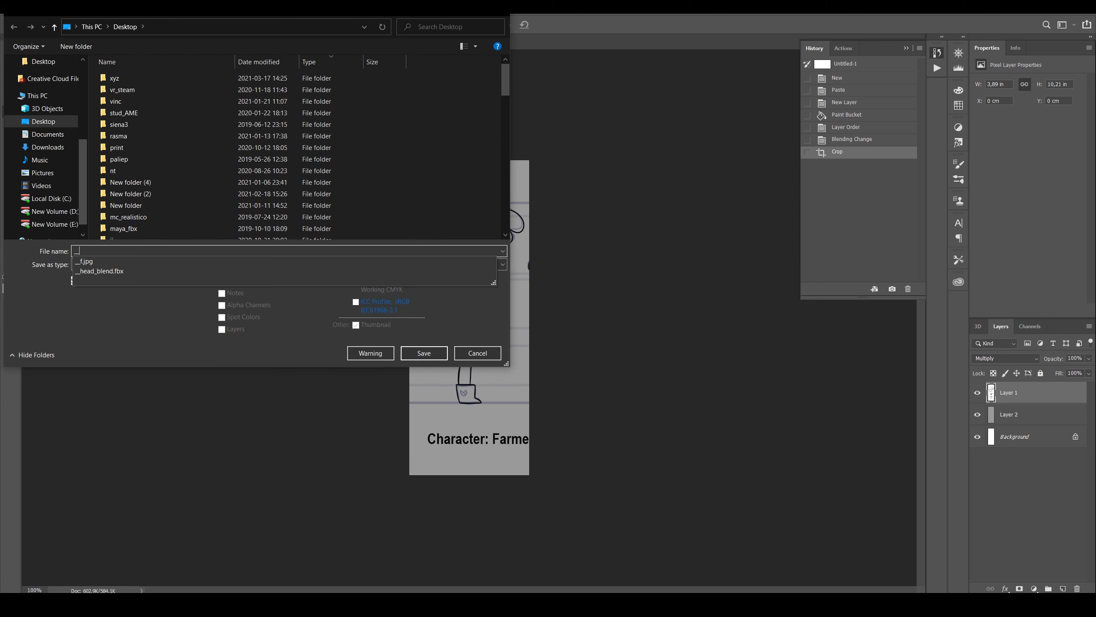
text(fside)
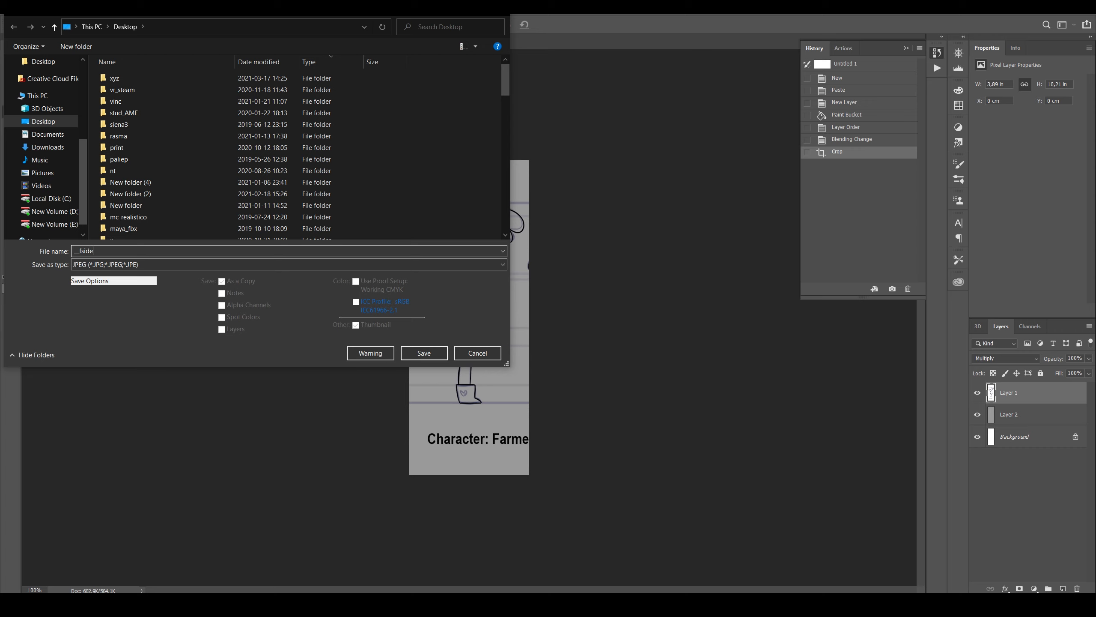
key(Return)
click(553, 121)
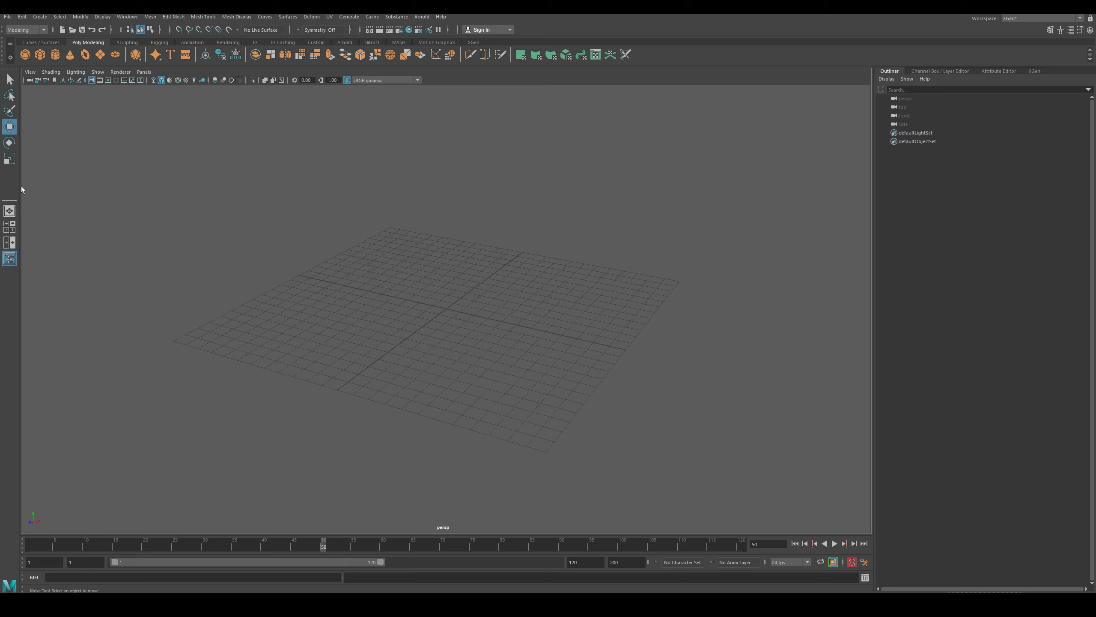
- In Maya, create a polygon plane at the origin and set its width and height subdivisions to 1
click(101, 55)
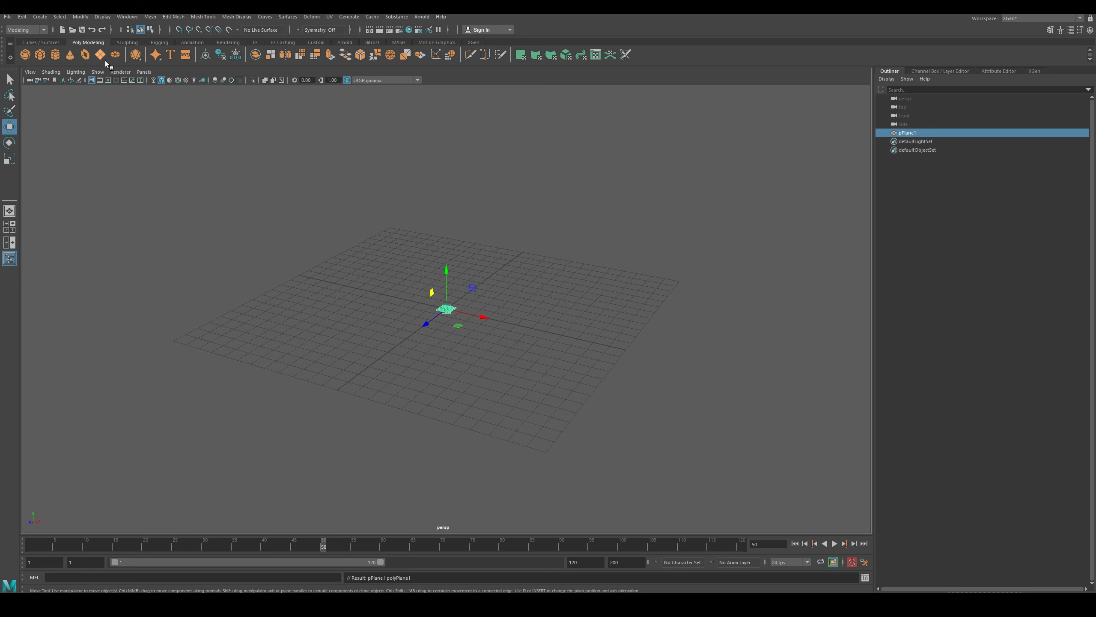
scroll(459, 327, up, 5)
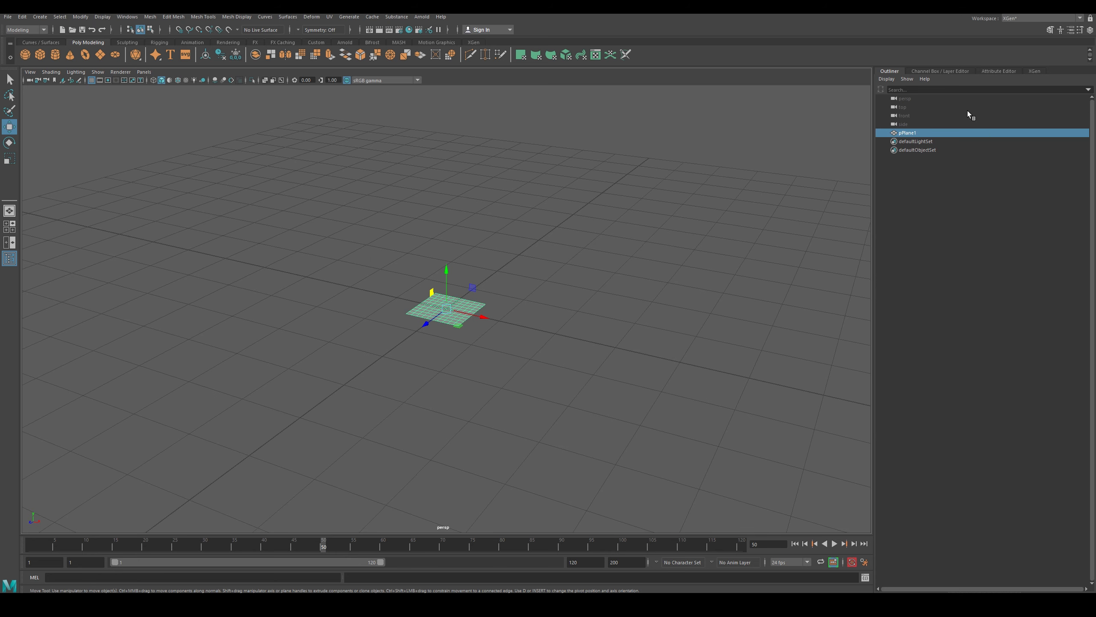
click(929, 72)
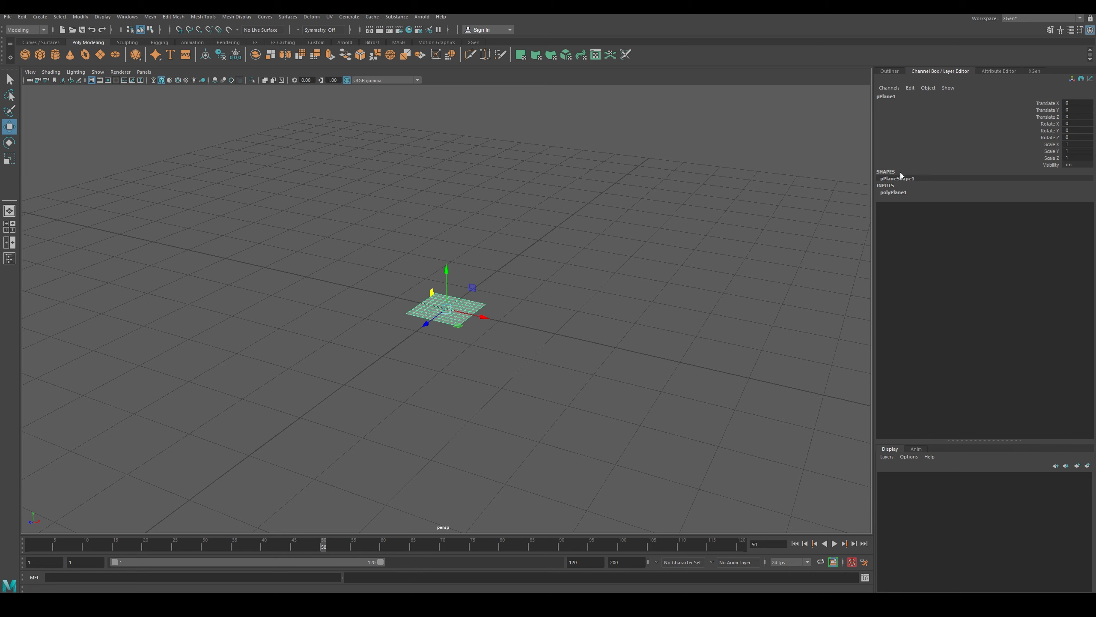
click(893, 193)
click(1077, 213)
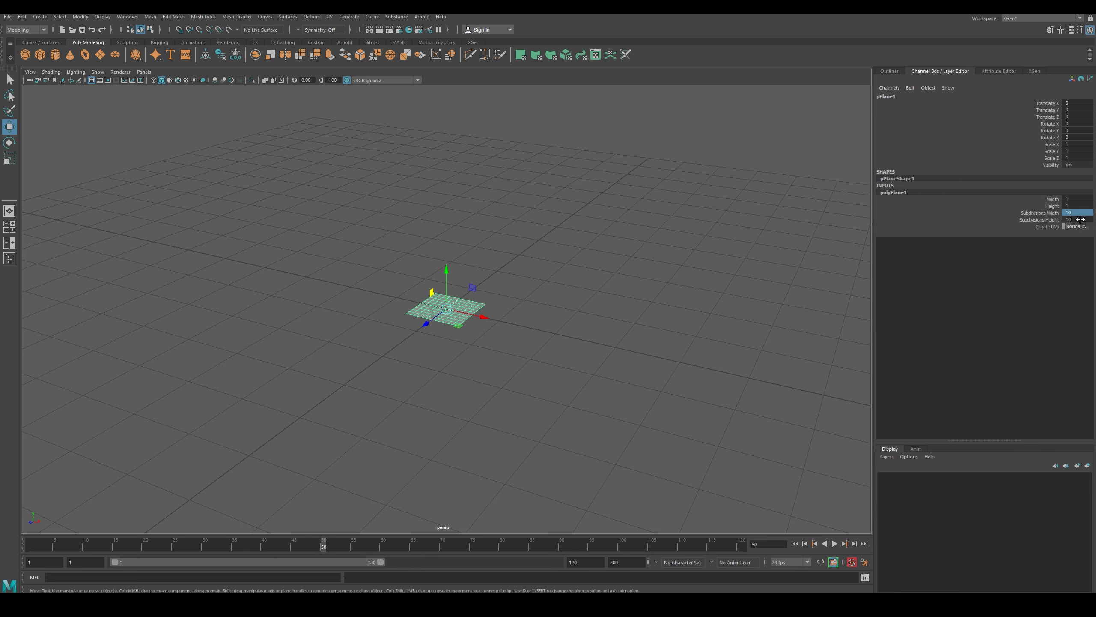
text(1)
key(Tab)
- Check the side-view image's pixel dimensions in Photoshop and set the Maya plane's width to 2.8 to match
click(1018, 207)
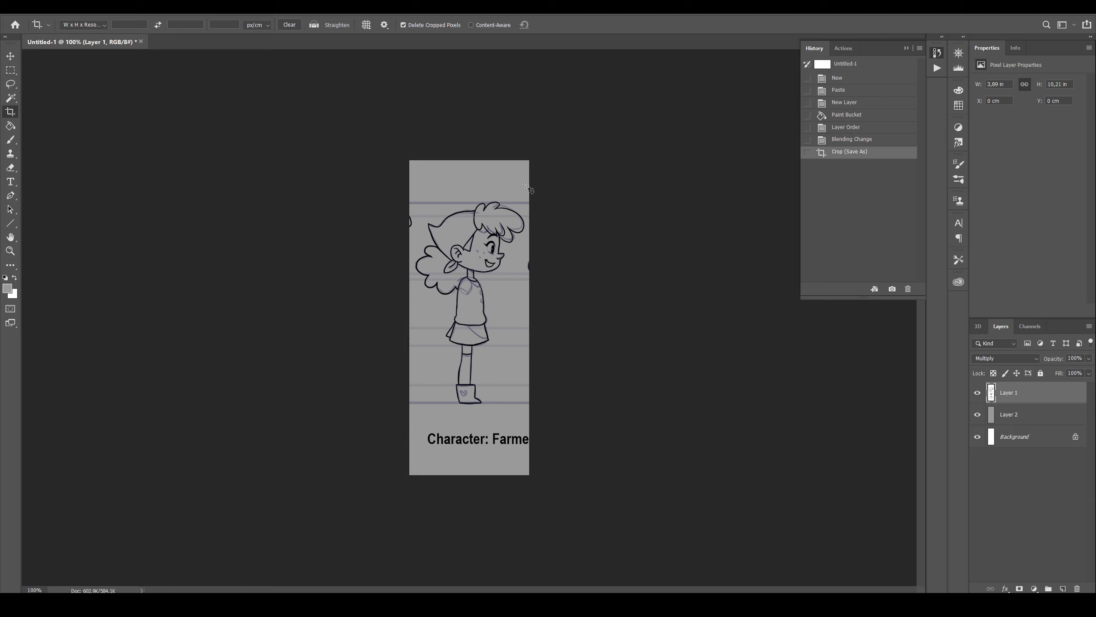
click(75, 7)
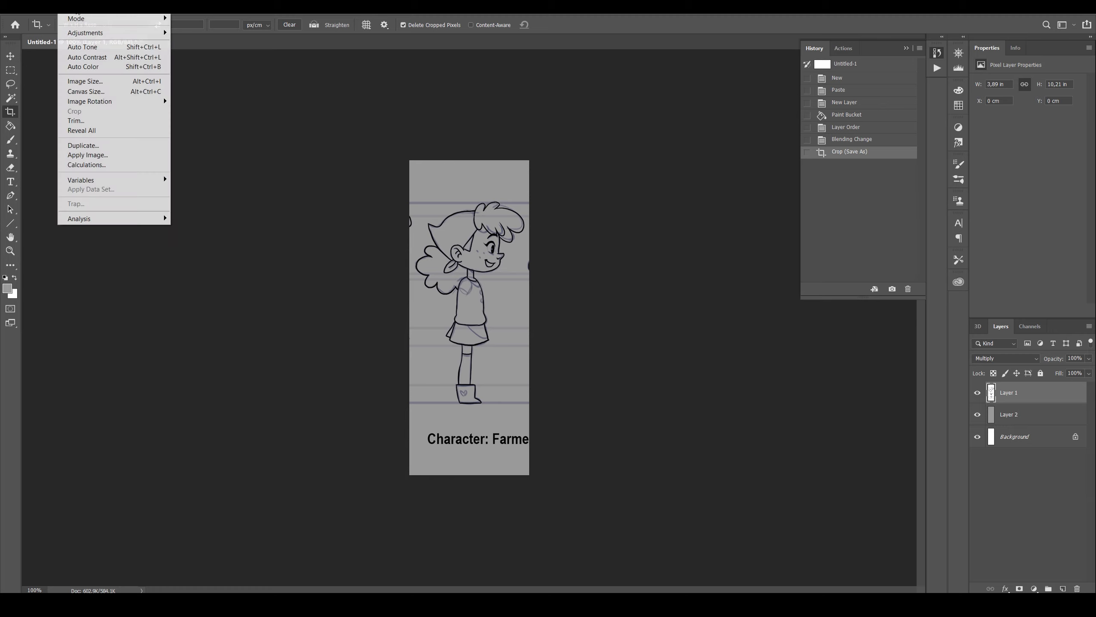
click(86, 81)
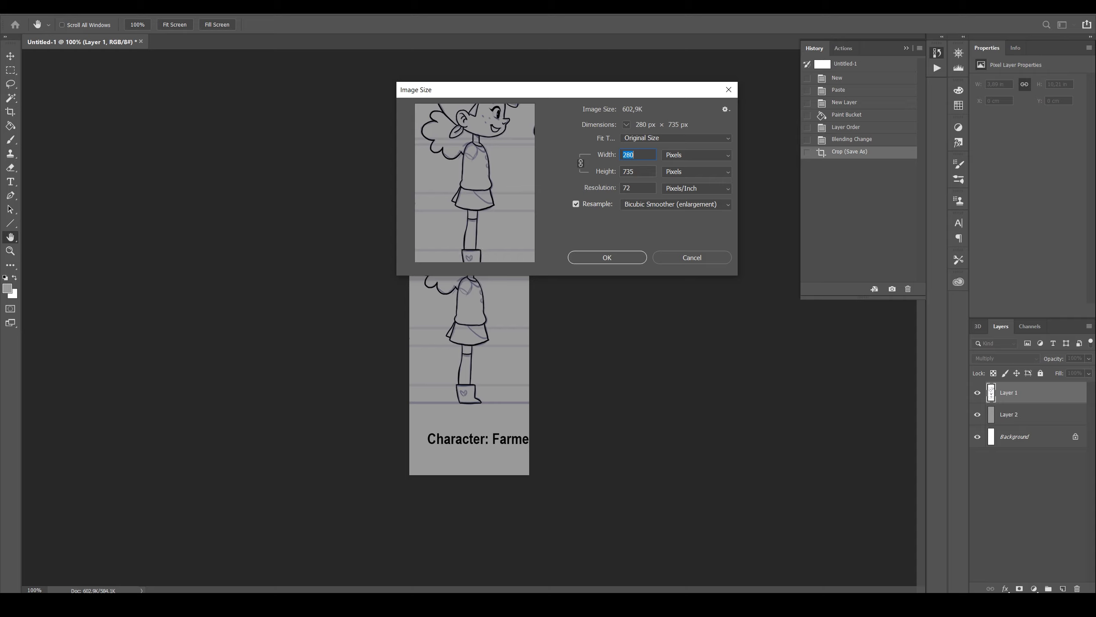
click(345, 604)
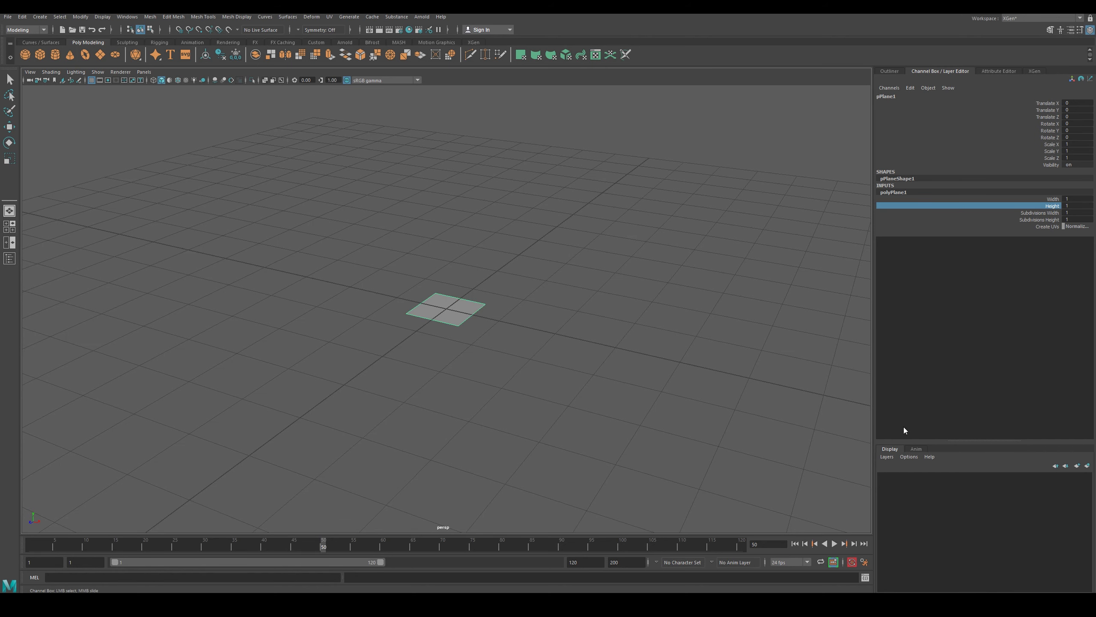
double_click(1075, 199)
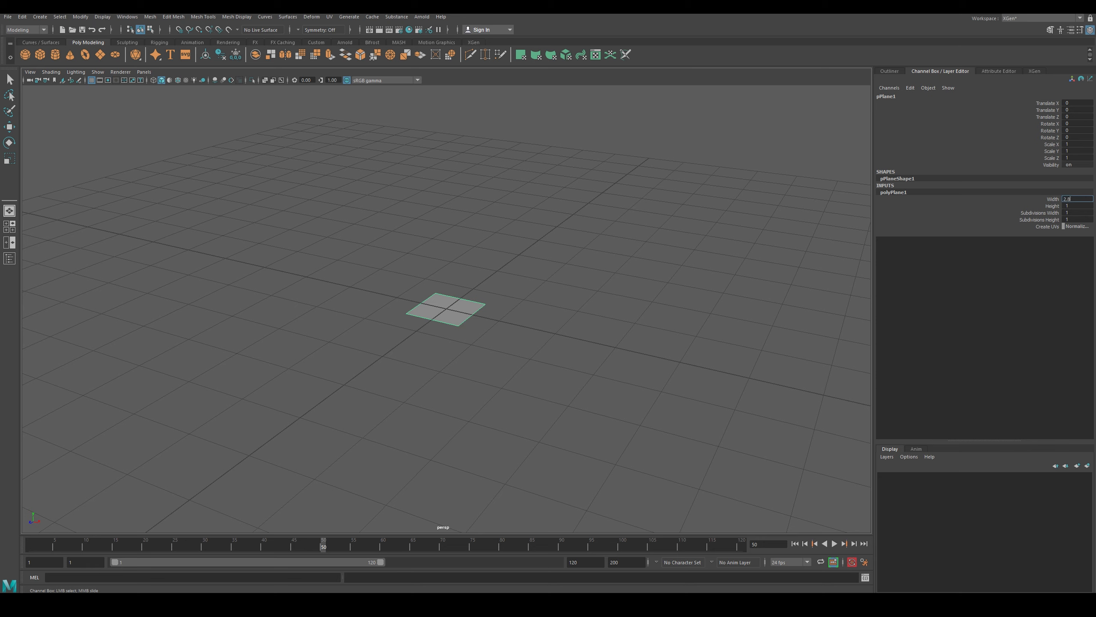
key(Return)
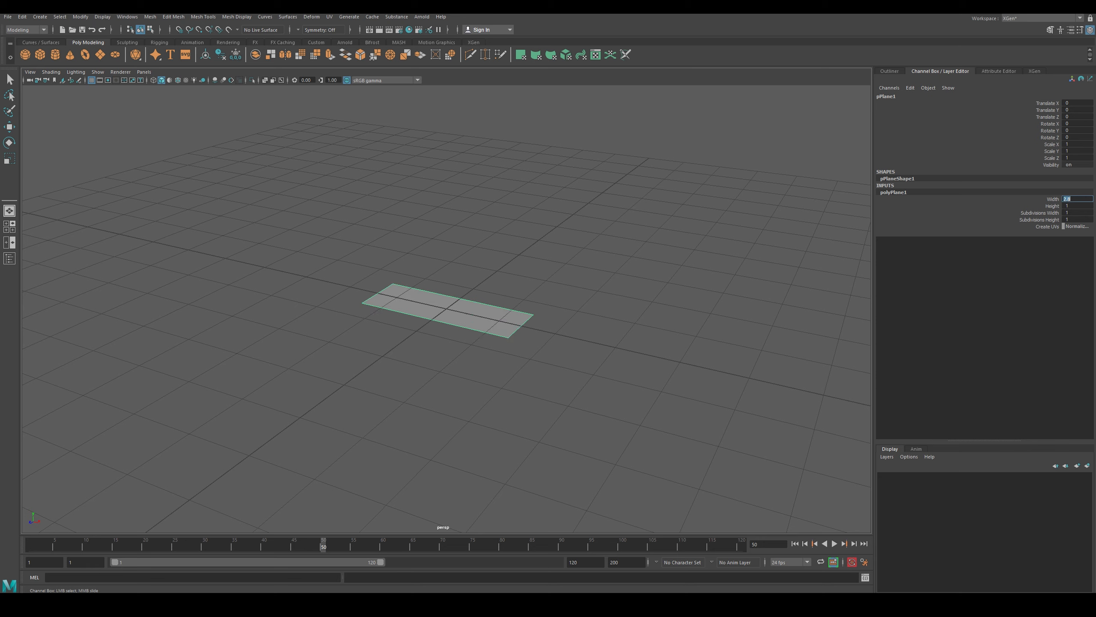
- Recheck the image height in Photoshop, dismiss the Image Size dialog, and set the Maya plane's height to 7.35
double_click(1079, 207)
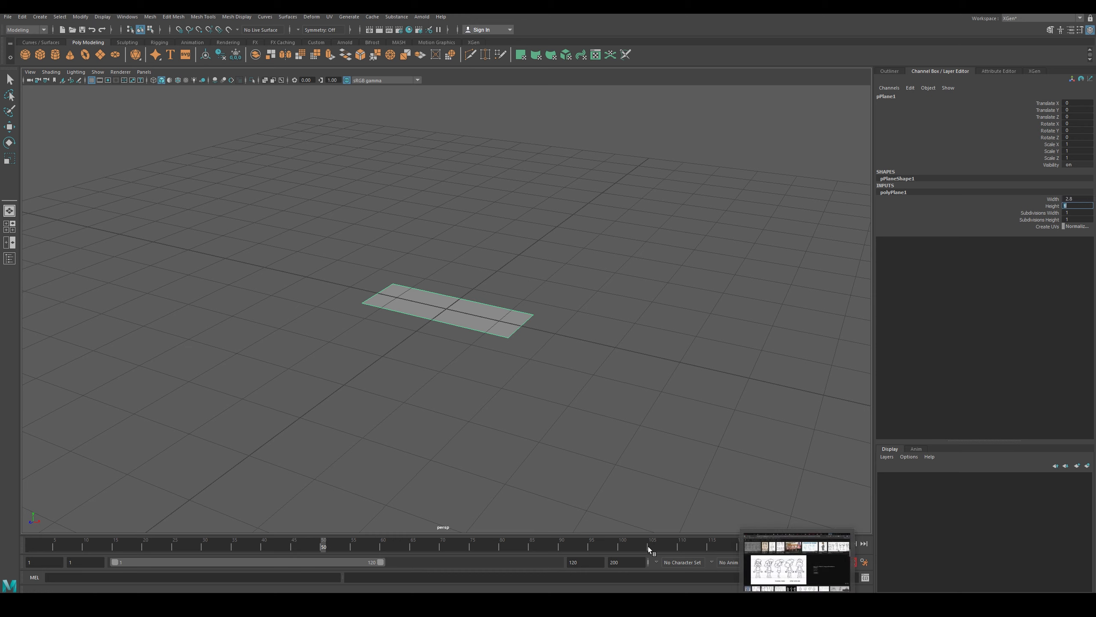
click(469, 547)
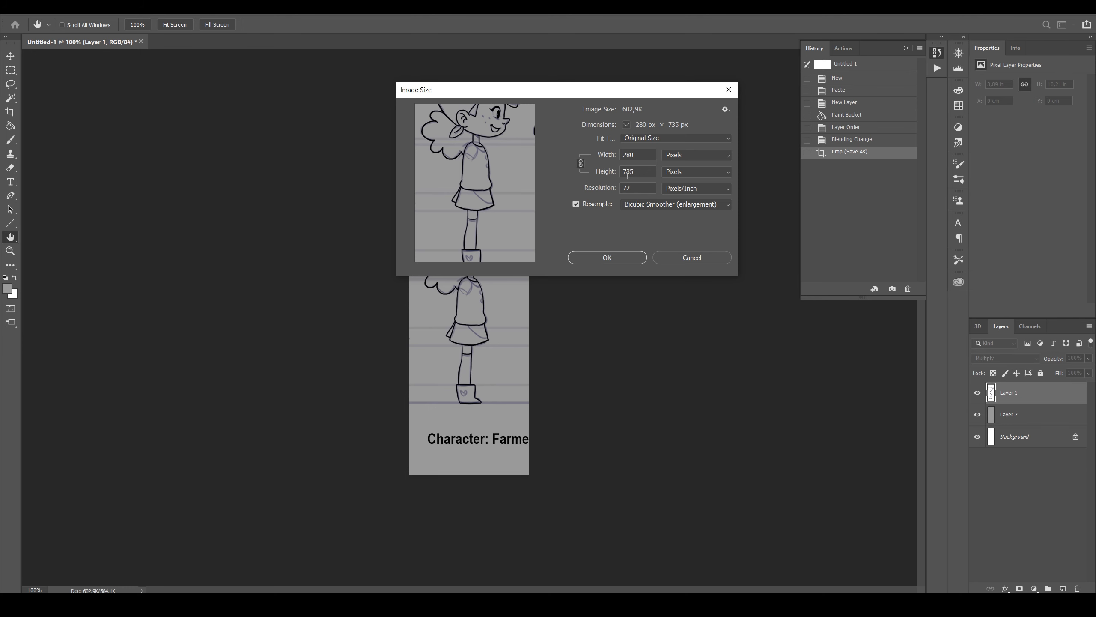
click(663, 259)
key(c)
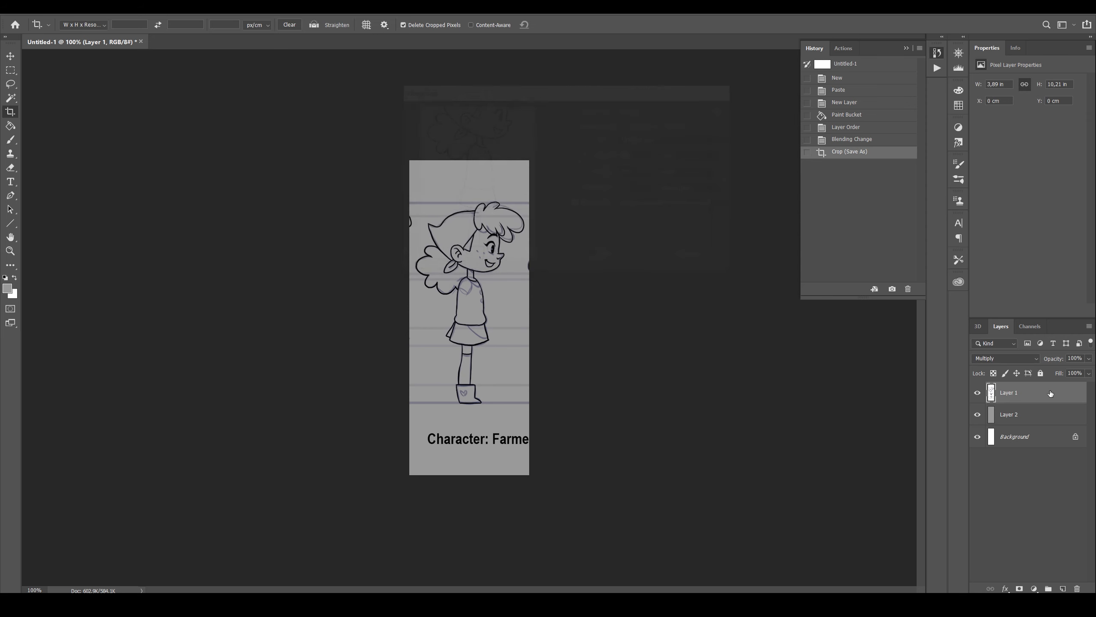
key(alt+Tab)
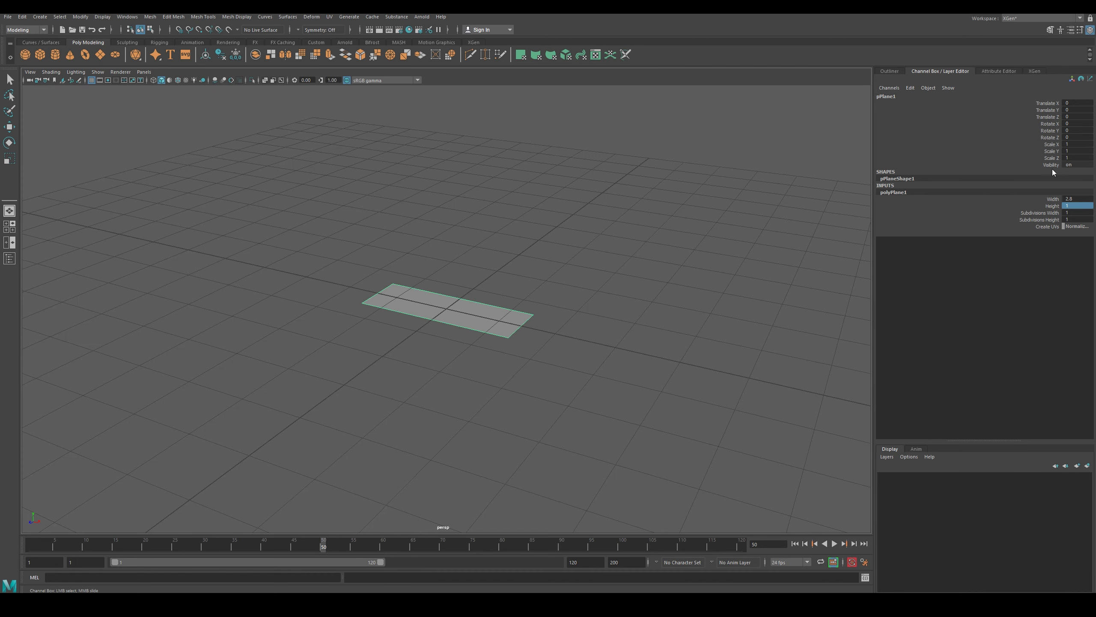
click(1084, 206)
key(Return)
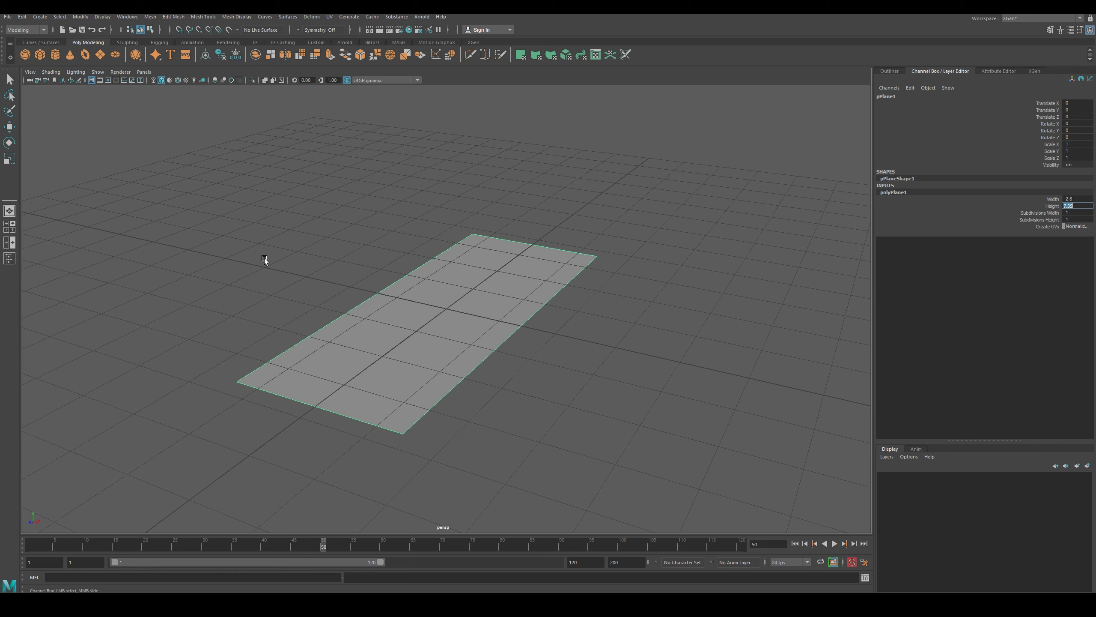
- Select the plane and connect a File texture to the Color attribute of its lambert1 material
click(278, 250)
click(396, 315)
key(w)
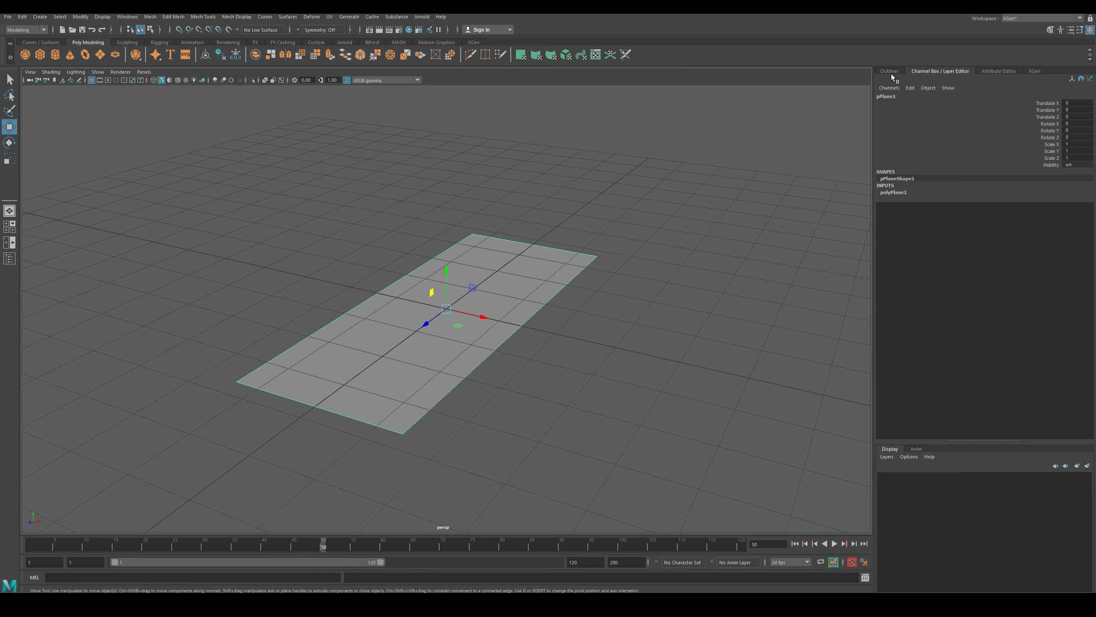
click(995, 71)
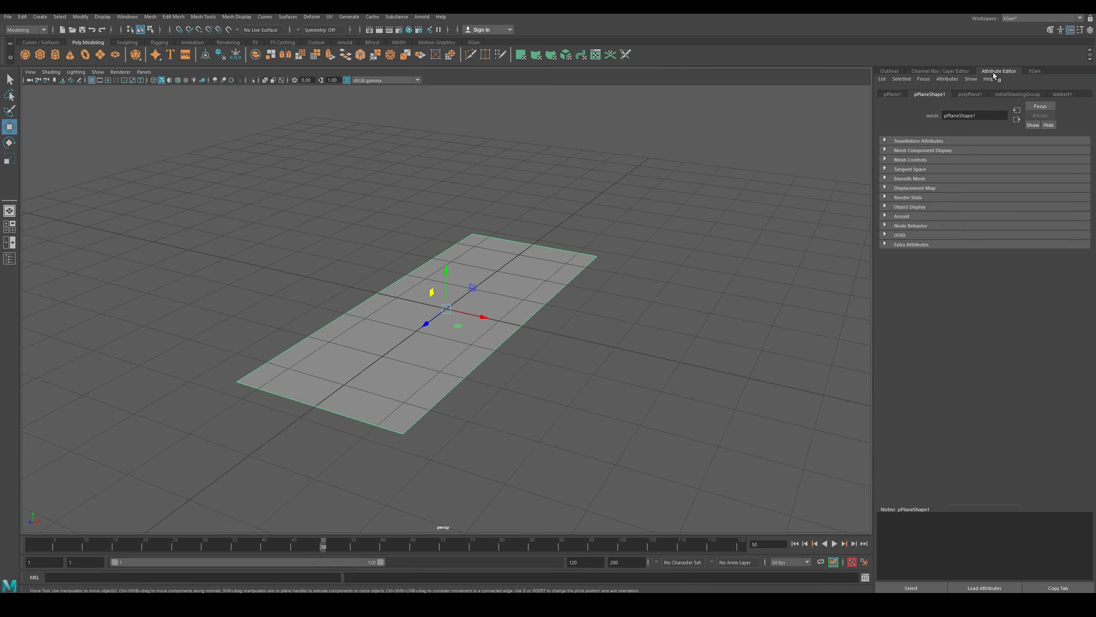
click(1063, 94)
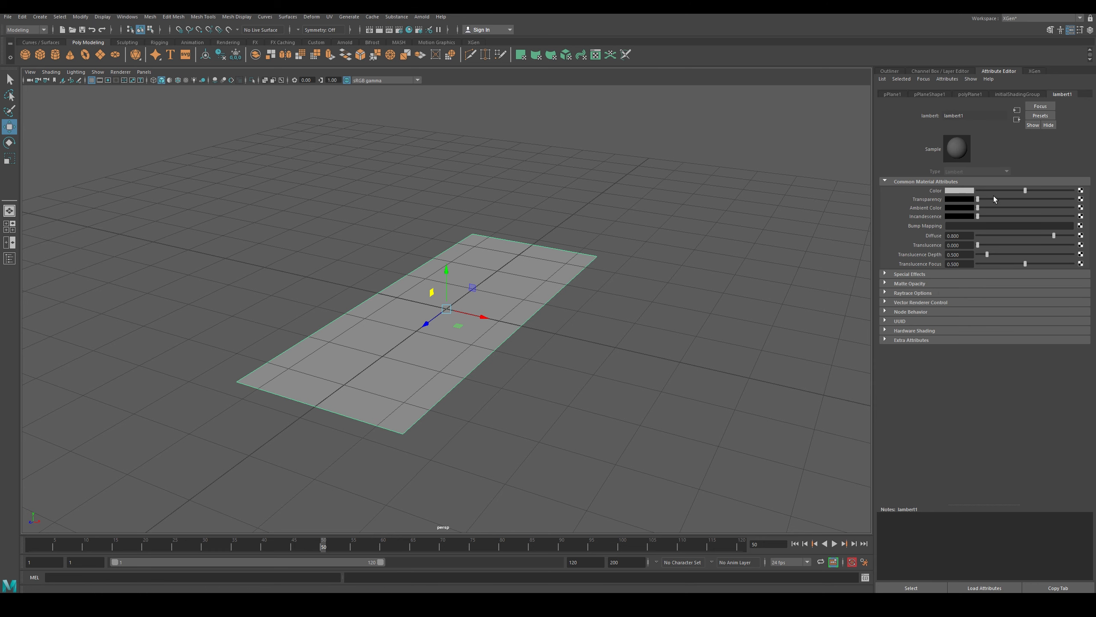
click(1080, 191)
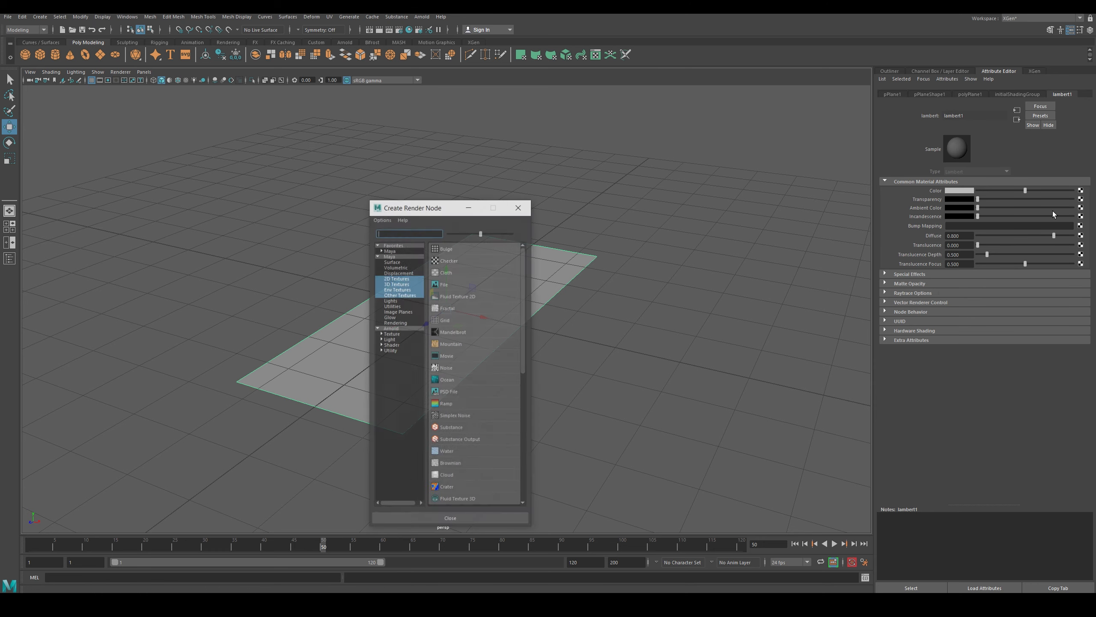
click(453, 284)
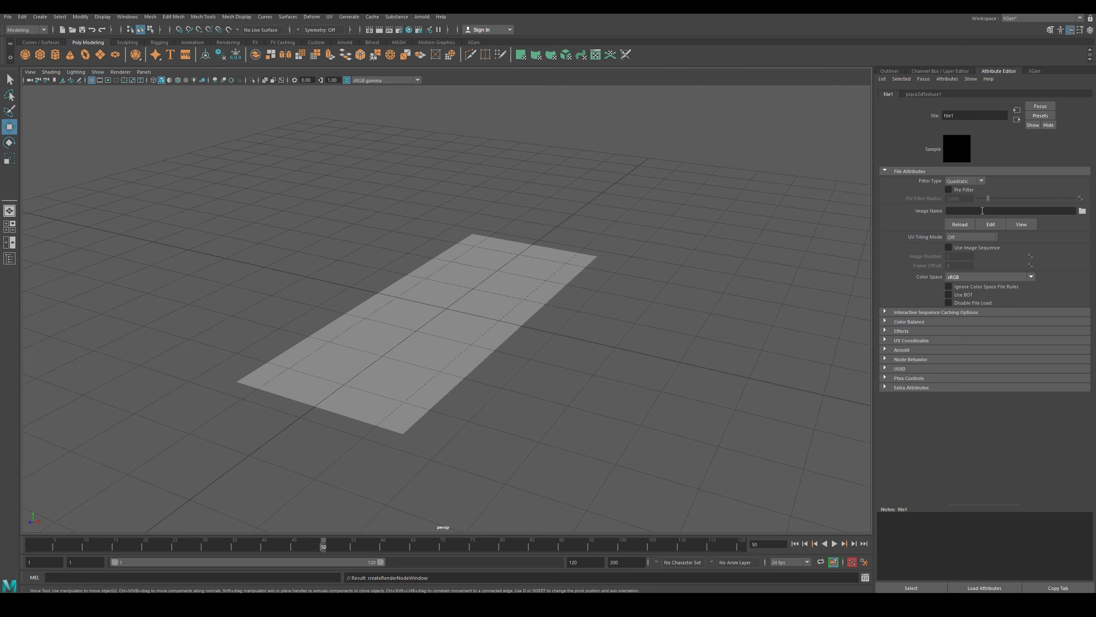
- Load __fside.jpg from the Desktop into the file texture and turn on textured display for the plane
click(1083, 211)
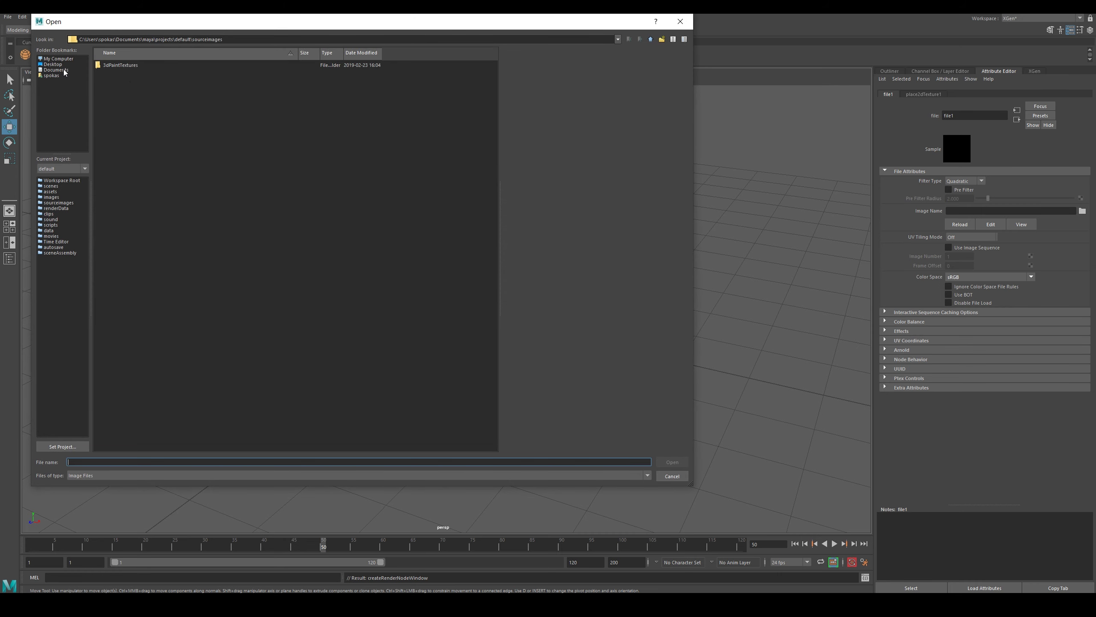
click(52, 64)
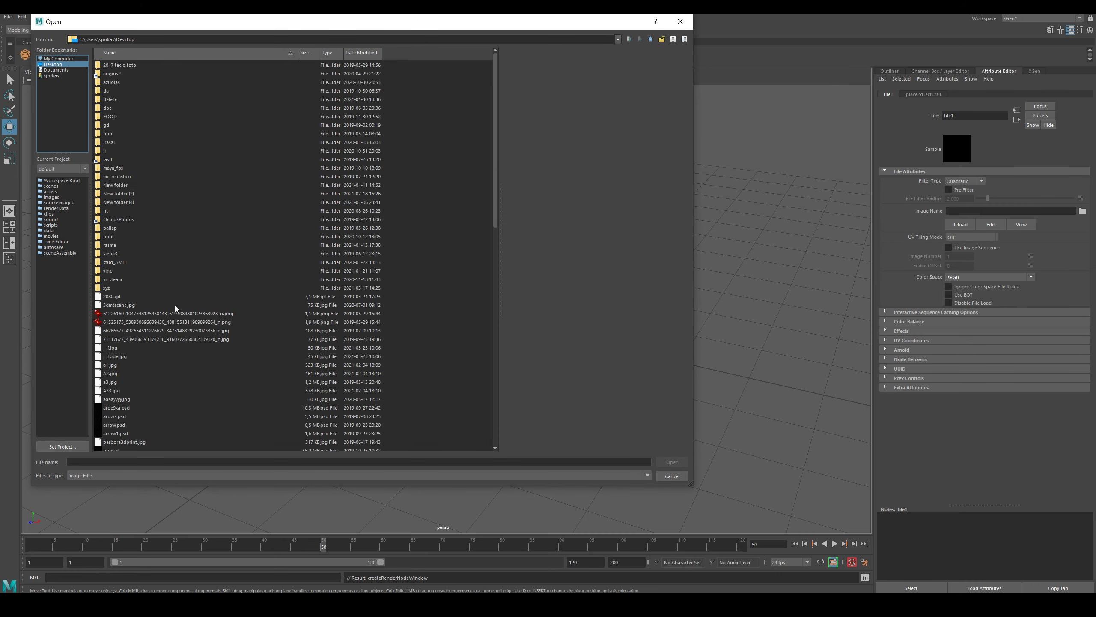
scroll(175, 308, down, 7)
click(112, 169)
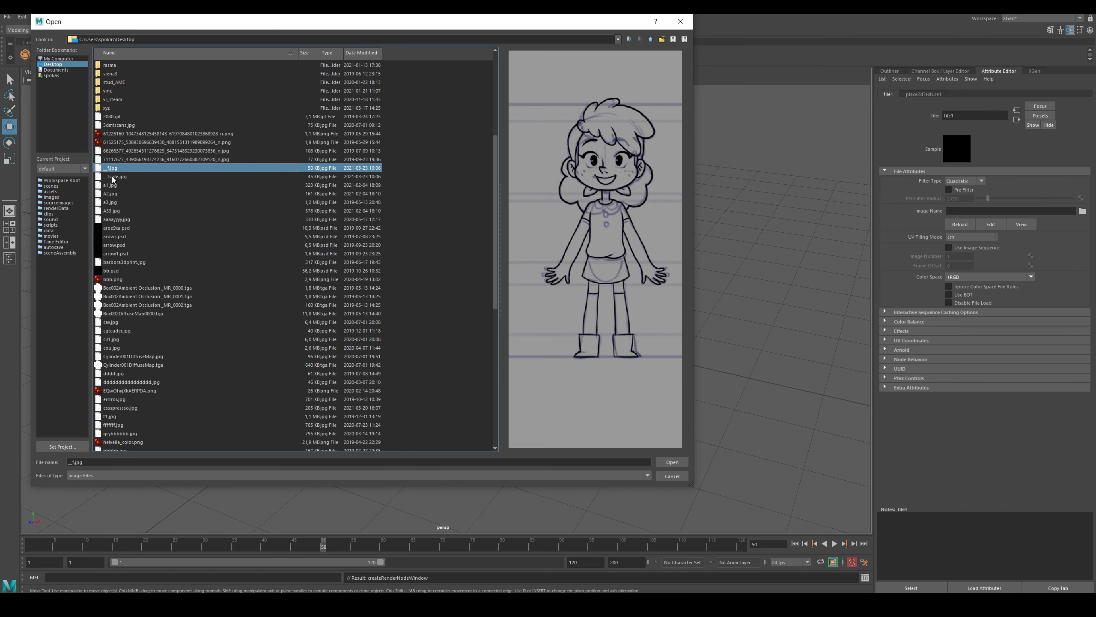
click(113, 177)
click(681, 463)
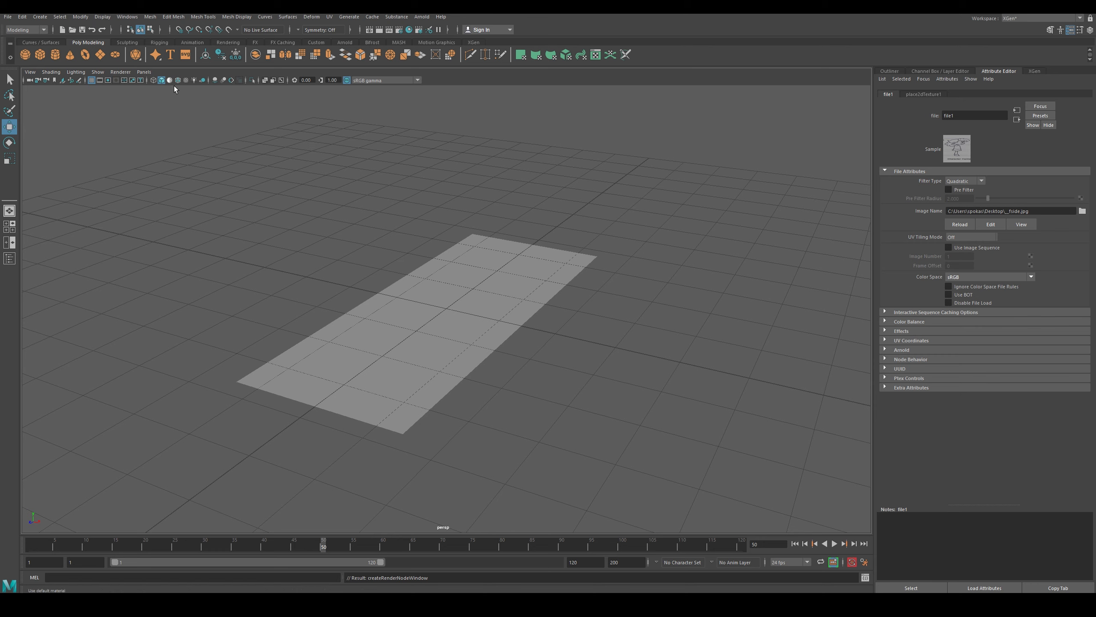
click(188, 84)
click(370, 329)
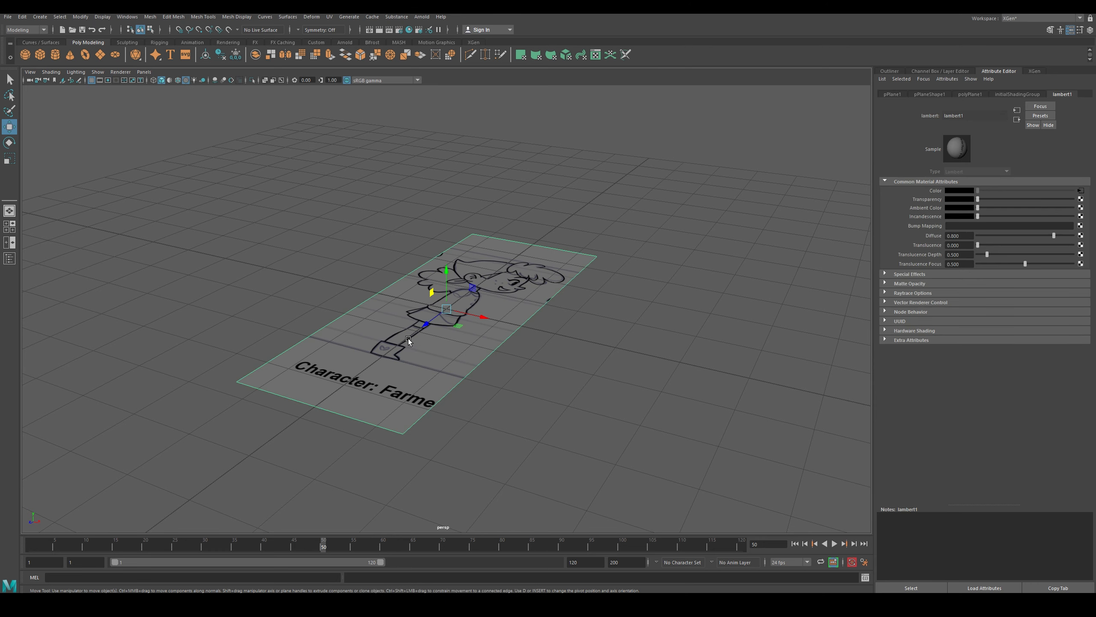
- Rotate the textured plane 90 degrees about the X axis so the character stands upright
click(9, 142)
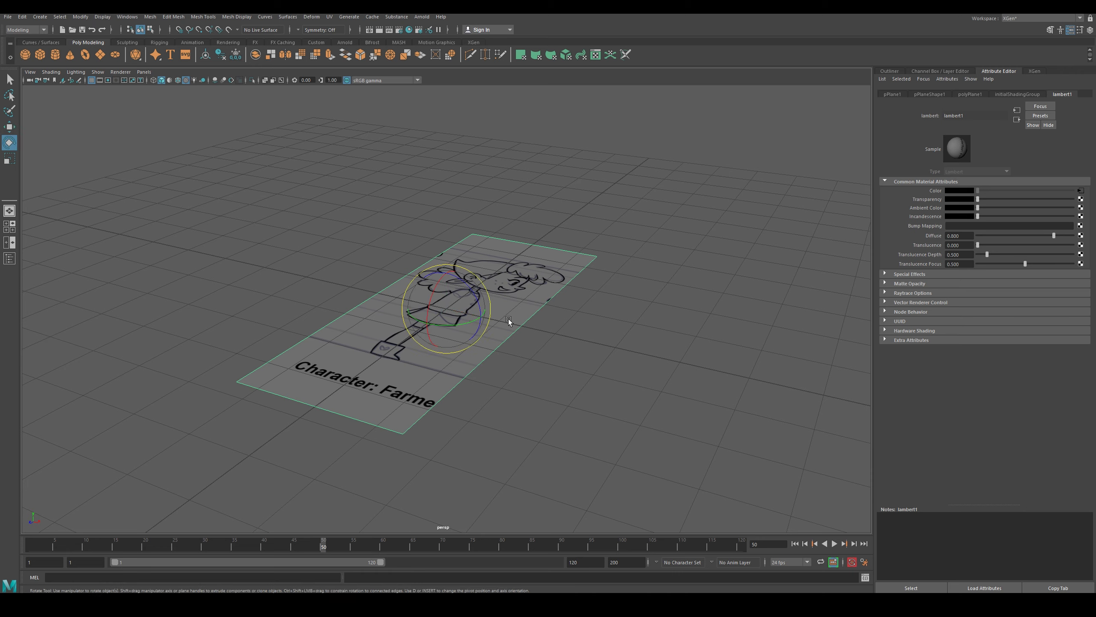
drag(438, 300, 436, 358)
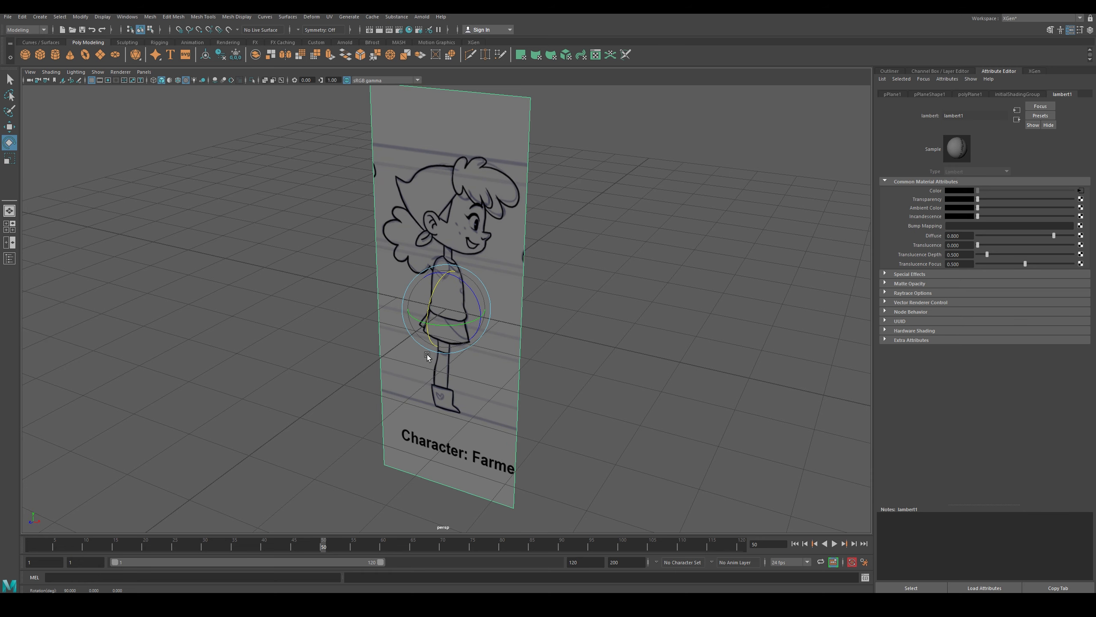
scroll(396, 357, down, 3)
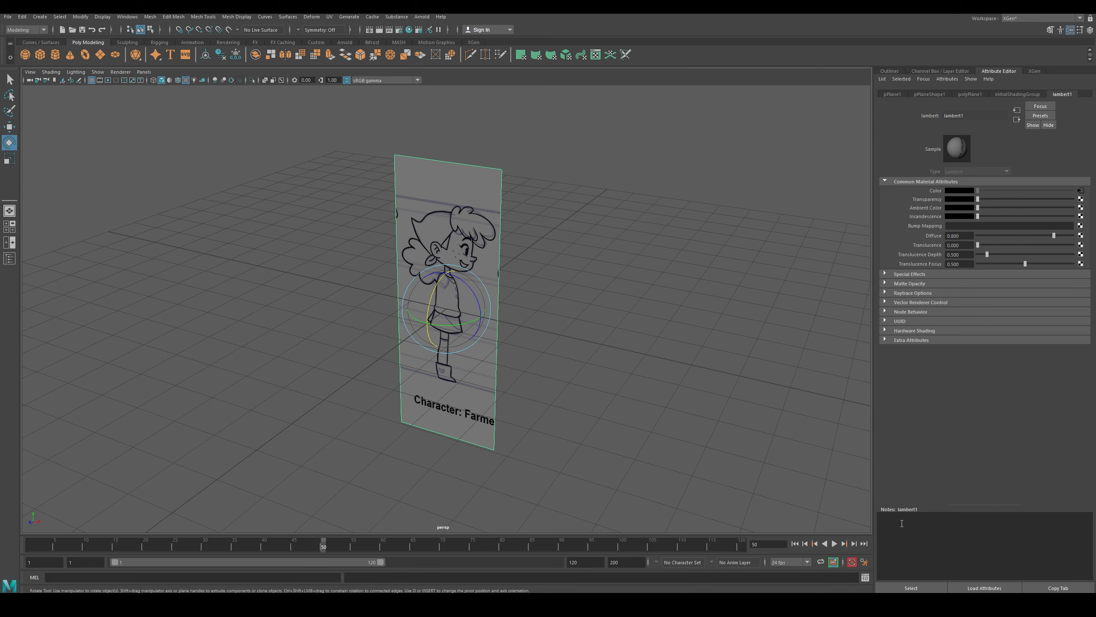
- Create a display layer from the selected plane and test hiding and showing it
click(889, 71)
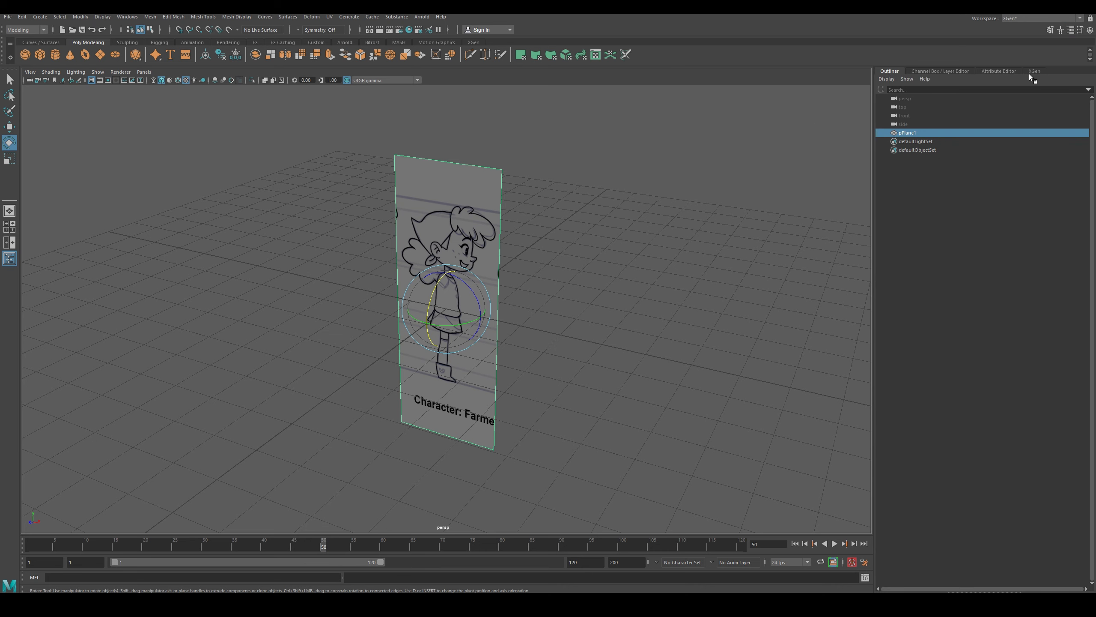
click(935, 73)
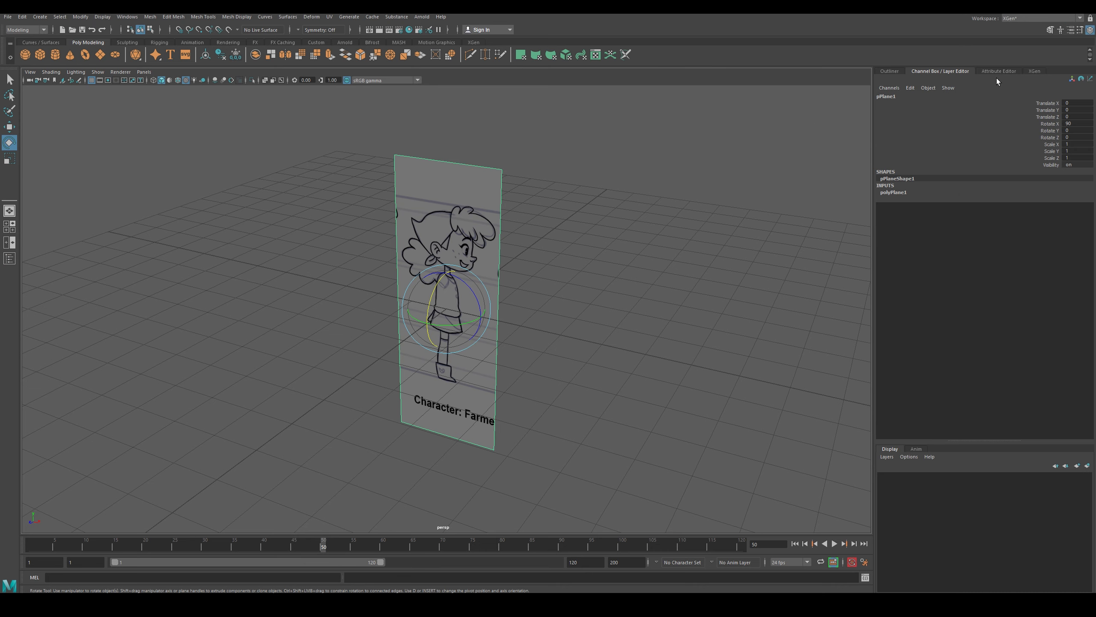
click(1090, 469)
click(886, 480)
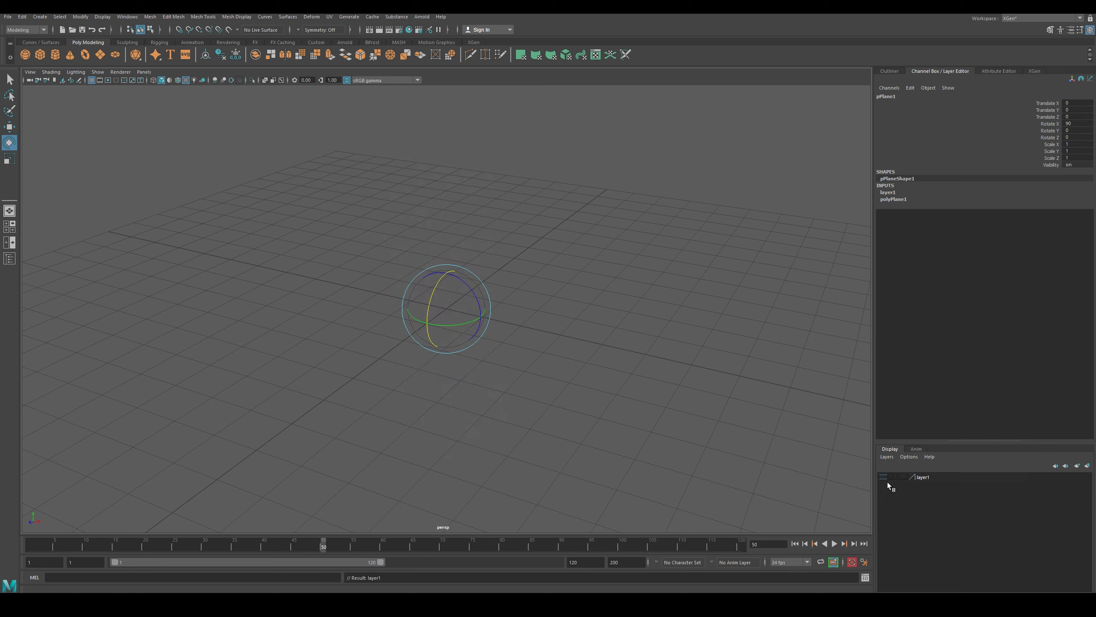
click(887, 481)
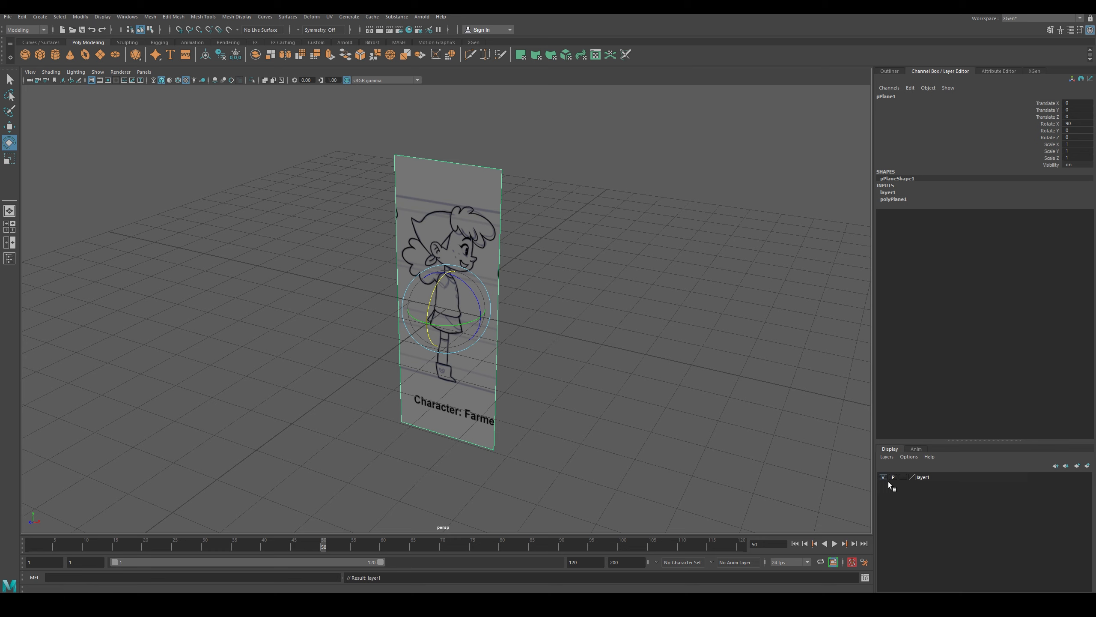
click(888, 481)
click(888, 481)
- Set the display layer to Reference mode and try to select the plane in the viewport
click(904, 482)
click(906, 483)
click(686, 404)
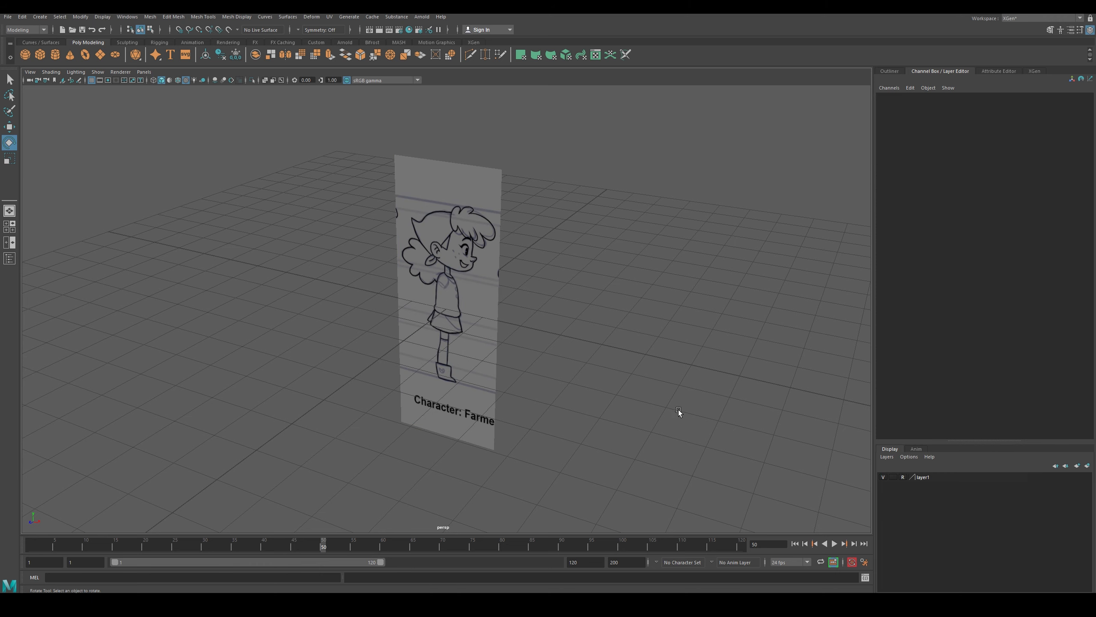
drag(555, 301, 437, 354)
drag(606, 298, 349, 372)
drag(541, 311, 383, 317)
- Duplicate the side-view reference plane with its layer in normal, selectable mode
click(468, 334)
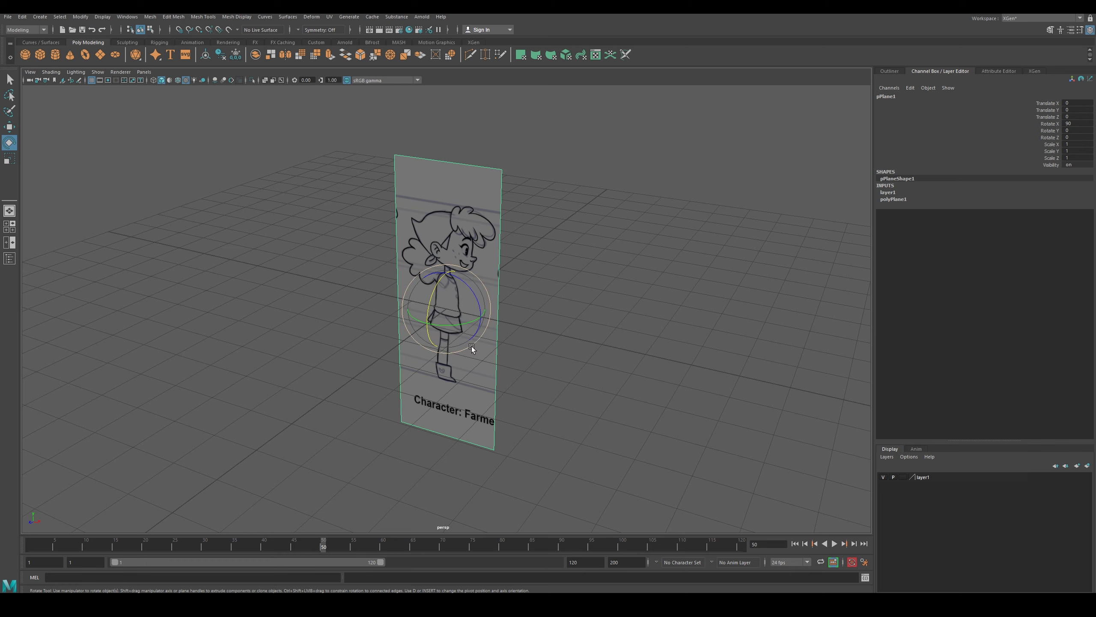
key(ctrl+d)
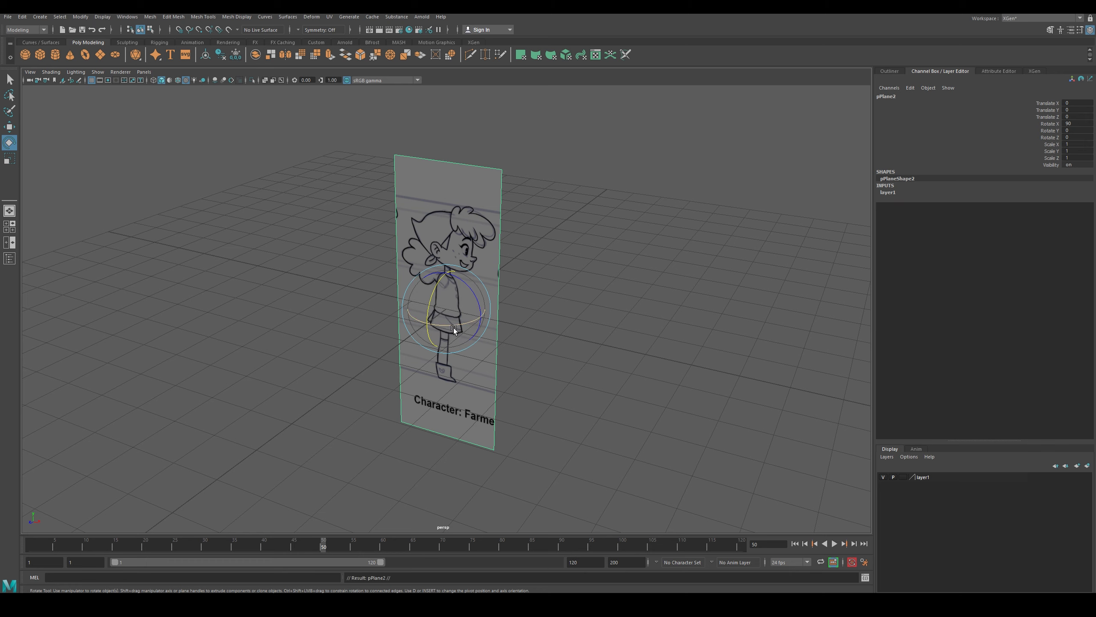
- Rotate the duplicated plane 90 degrees about the Y axis and move it 2.5 units along Z
drag(451, 331, 507, 325)
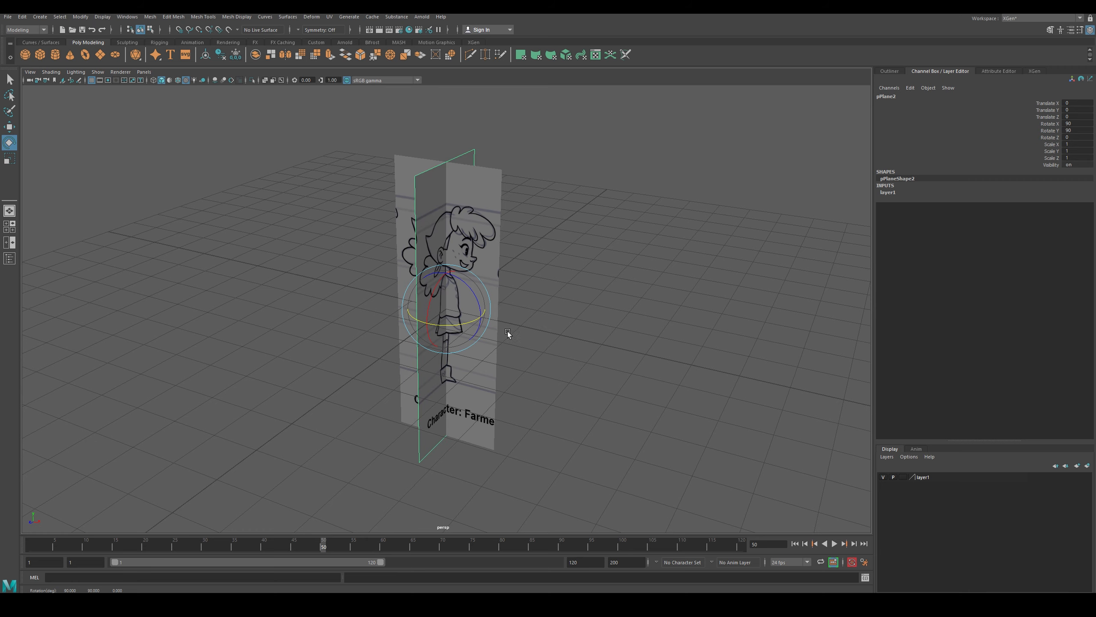
key(w)
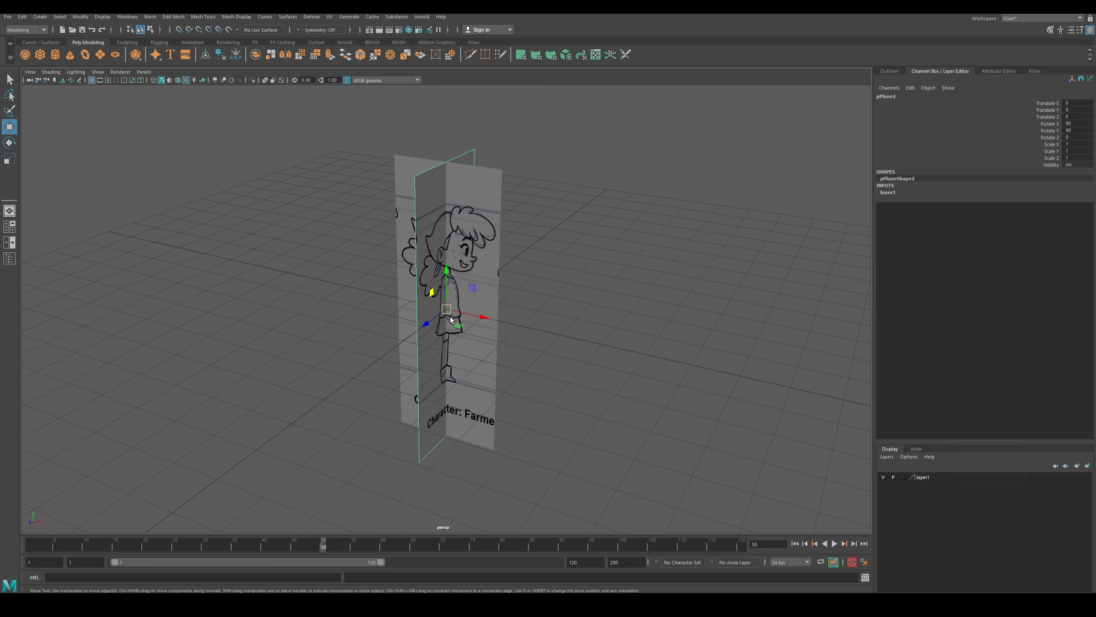
drag(435, 319, 372, 348)
alt+drag(598, 419, 559, 417)
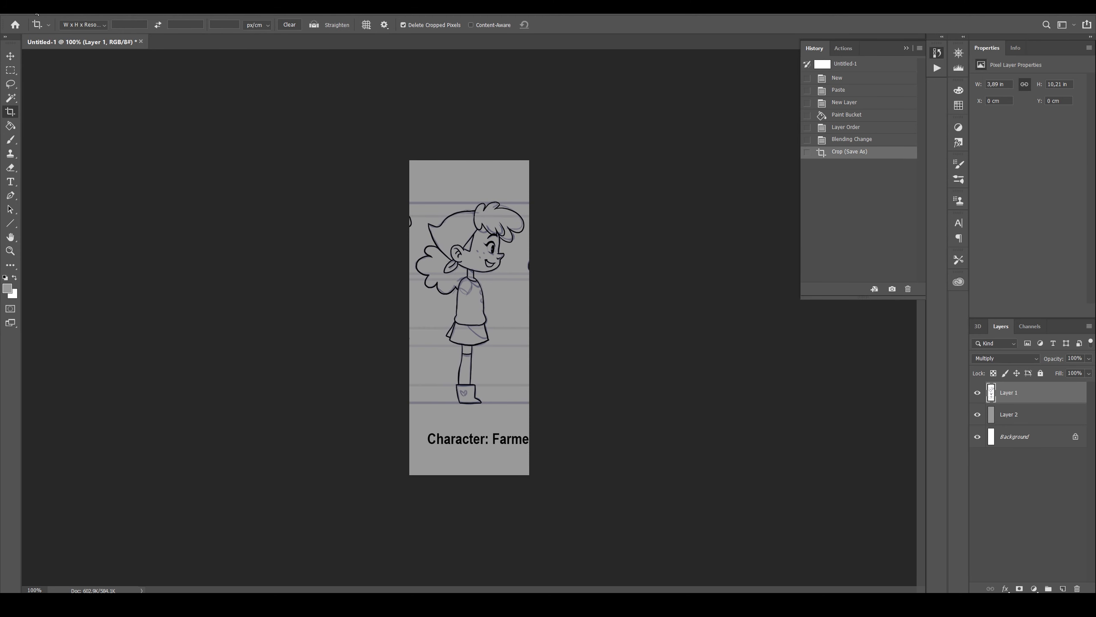
- Switch to Photoshop, open the front-view image __f.jpg and check its dimensions in Image Size
click(33, 8)
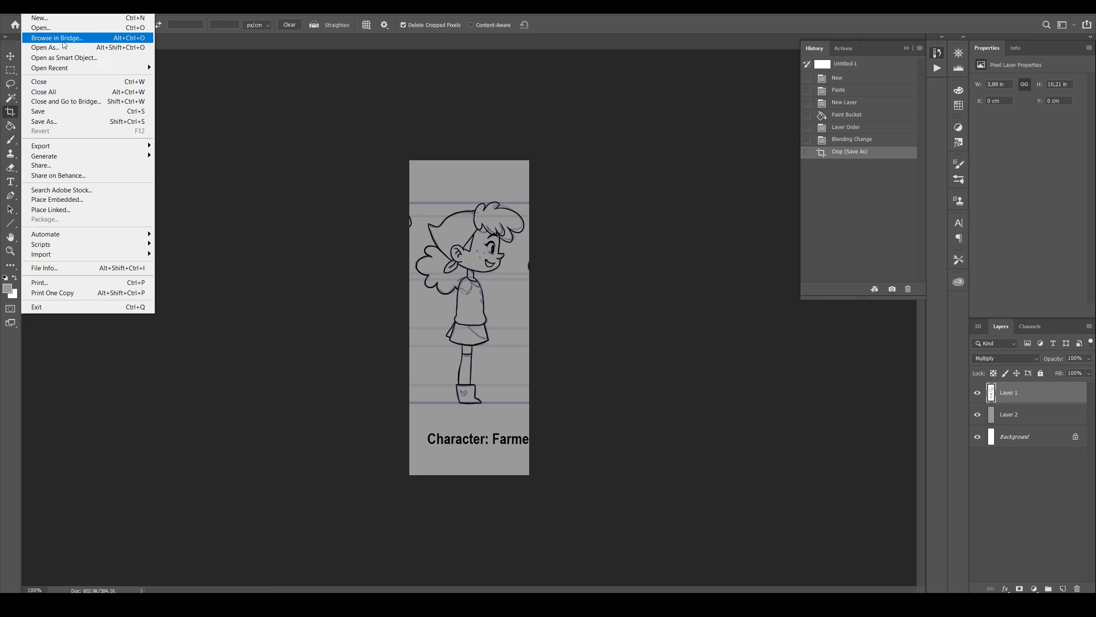
click(60, 28)
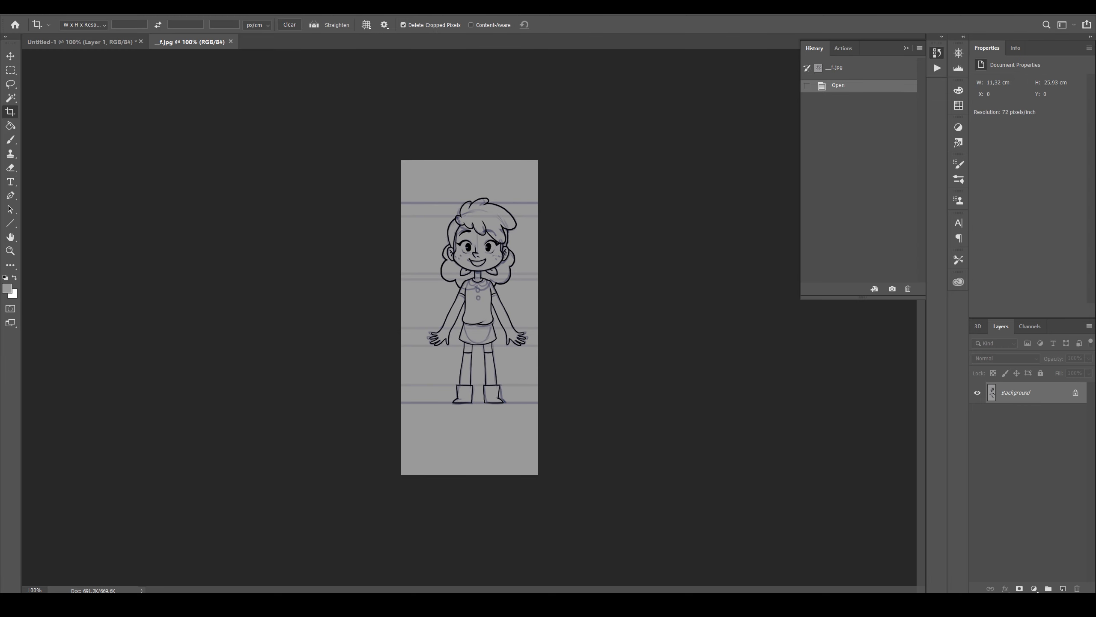
click(68, 7)
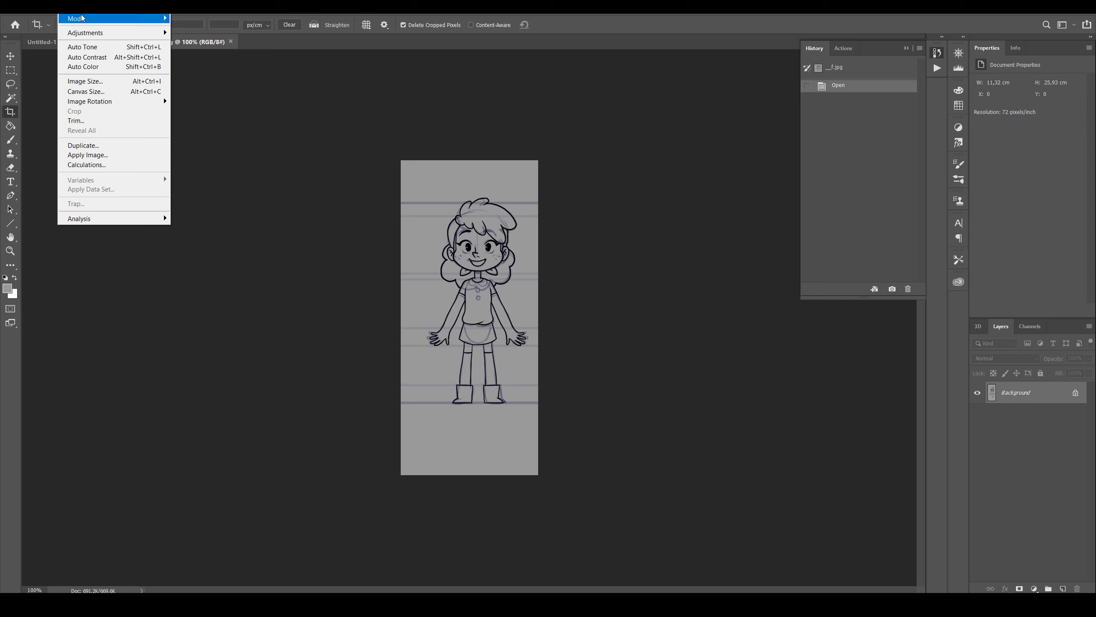
click(104, 82)
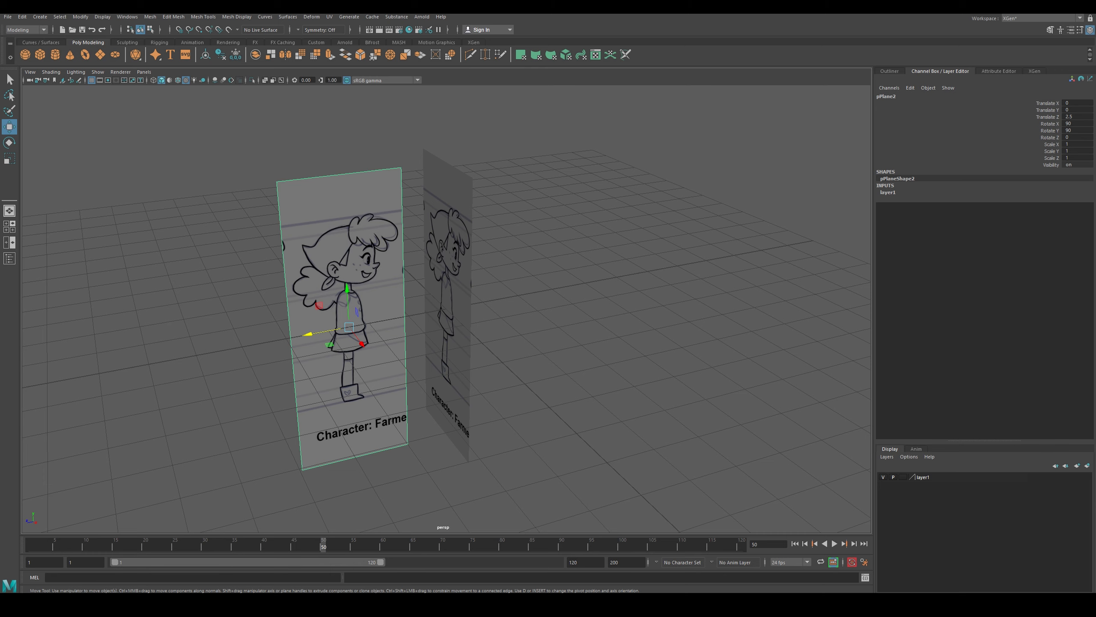
- Switch back to Maya and examine the duplicated plane's shape, input and material attributes for editable width and height settings
double_click(893, 178)
click(885, 193)
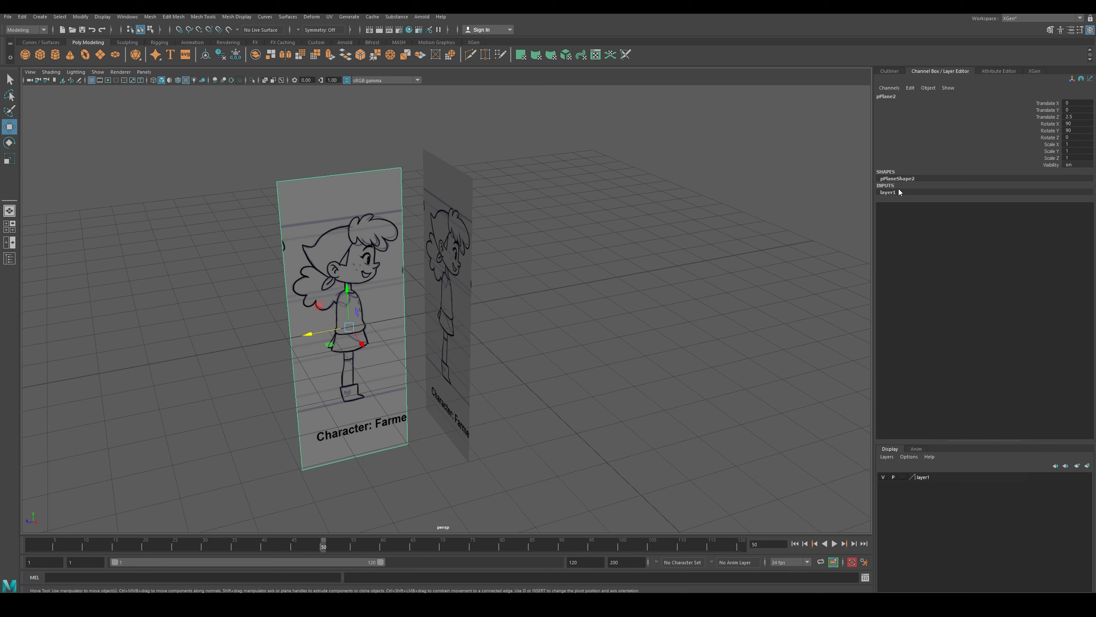
double_click(895, 193)
double_click(903, 180)
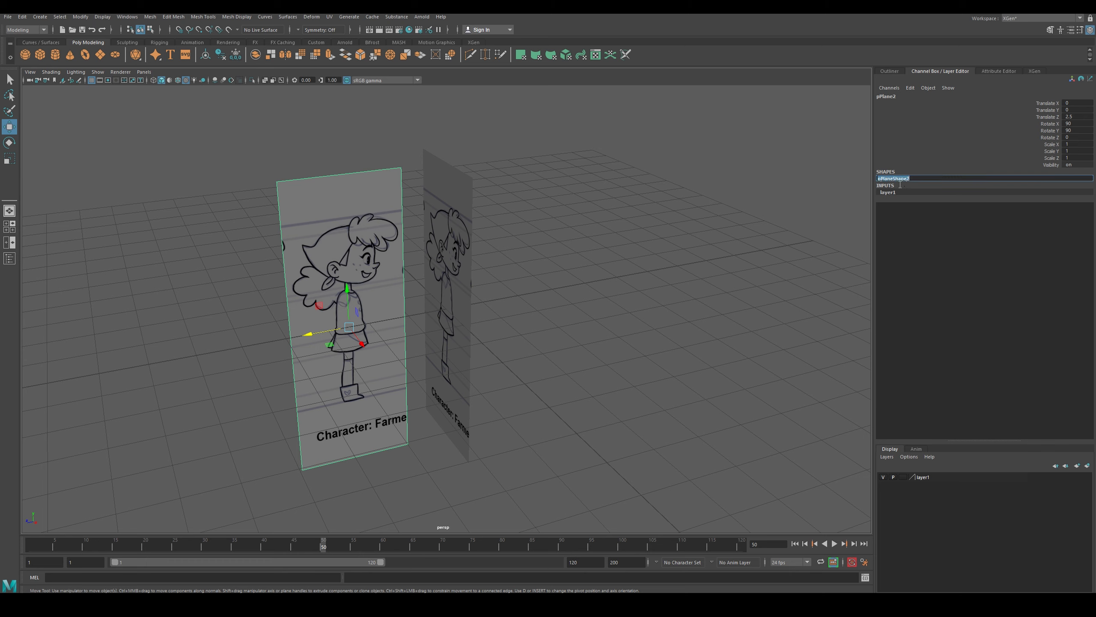
click(890, 173)
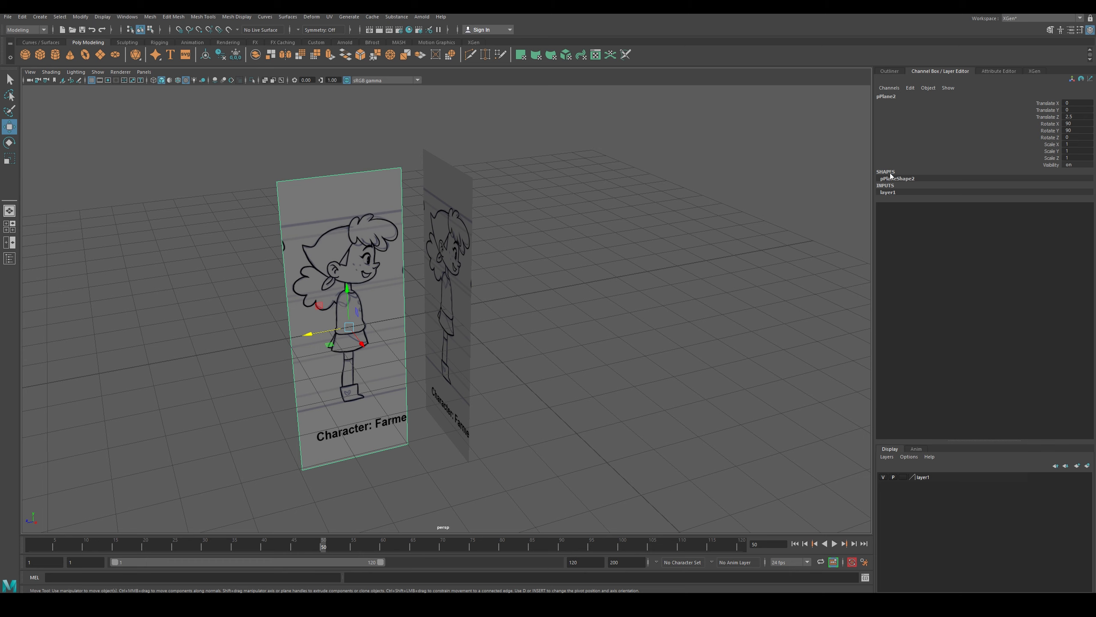
click(896, 71)
click(928, 74)
click(999, 73)
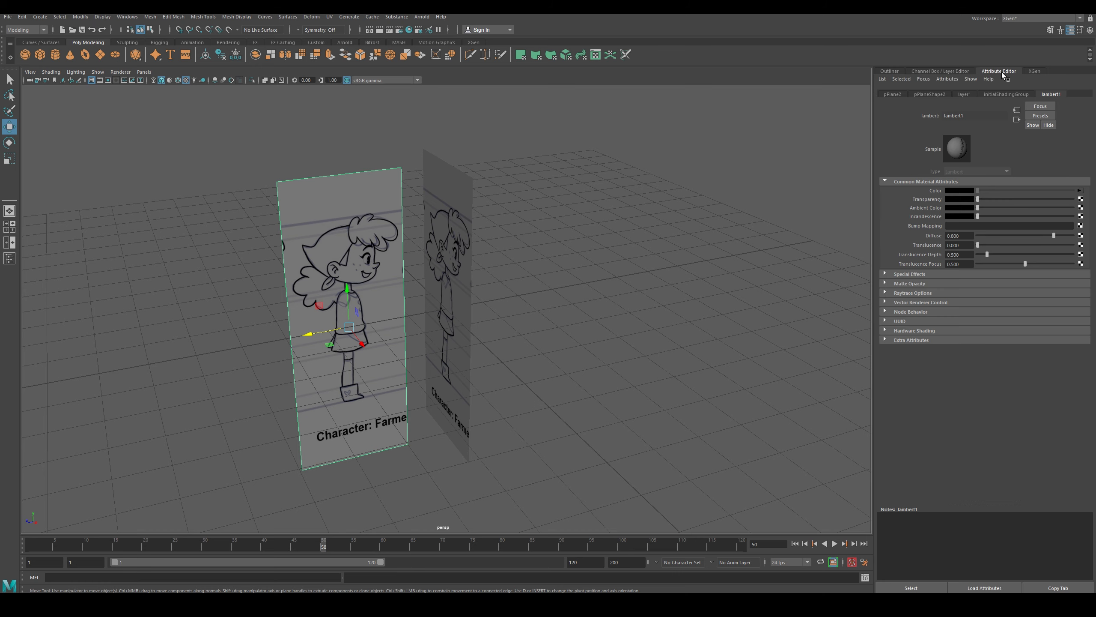
click(945, 73)
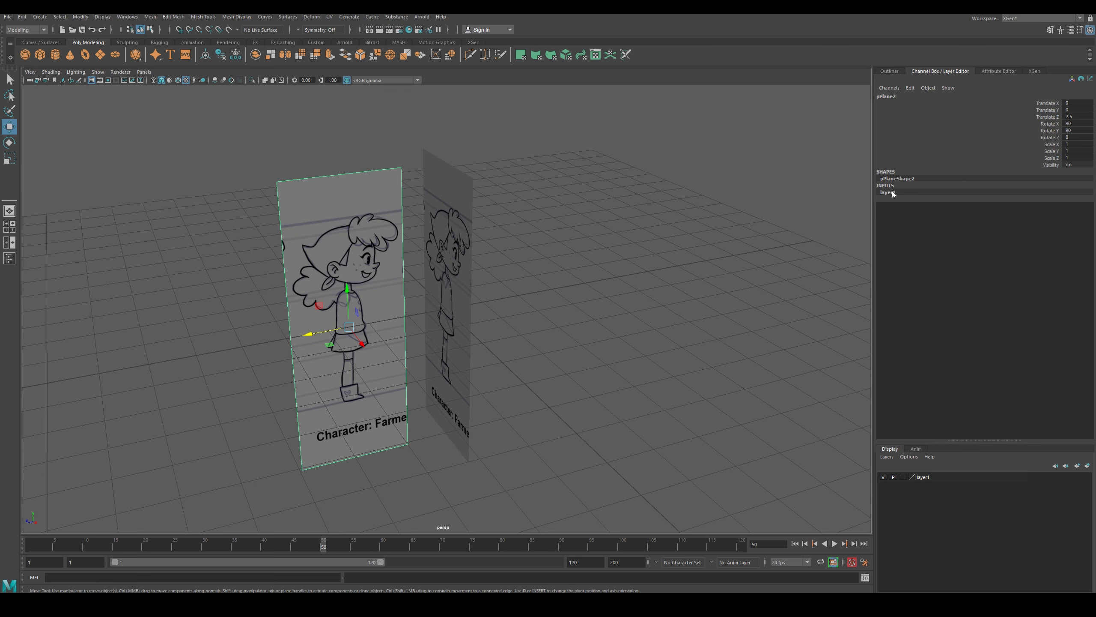
double_click(896, 181)
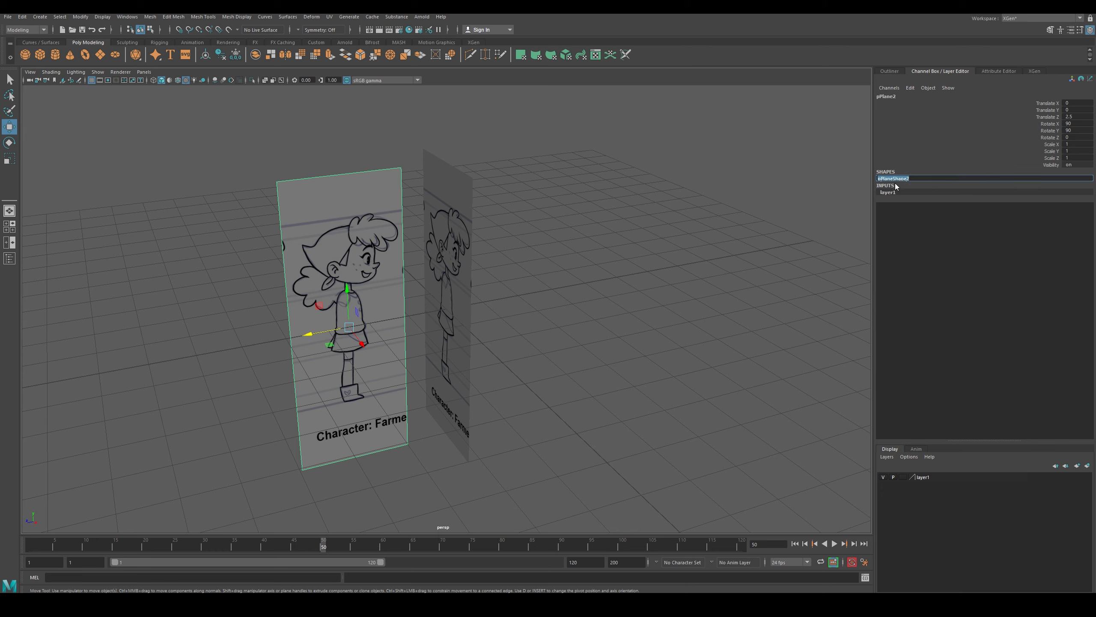
double_click(886, 193)
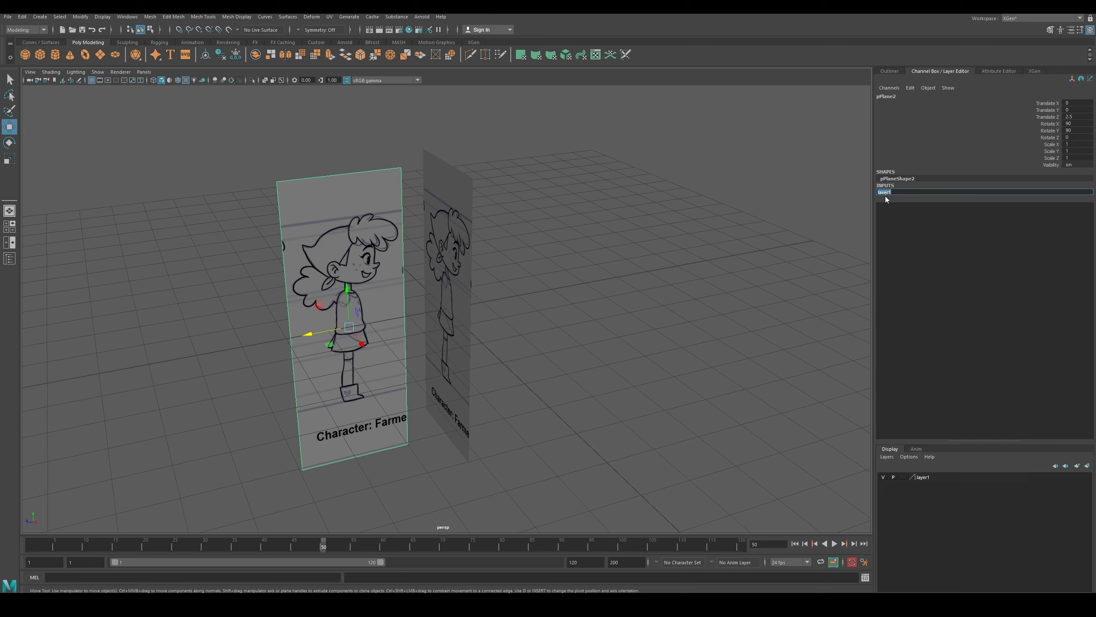
- Delete the duplicated side-view plane
click(361, 338)
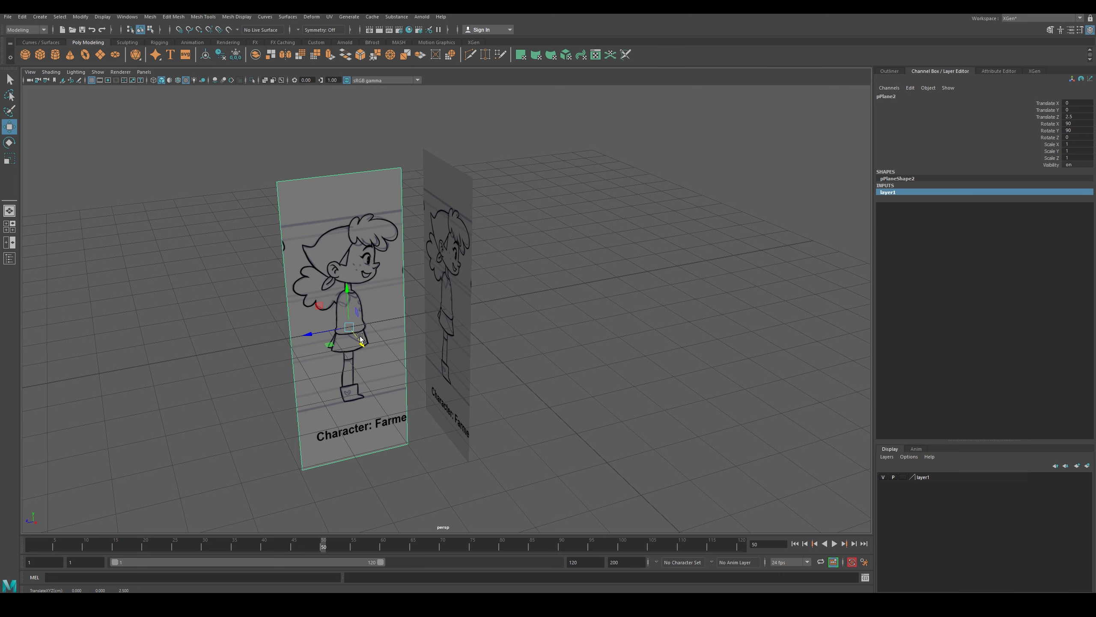
alt+drag(557, 267, 540, 271)
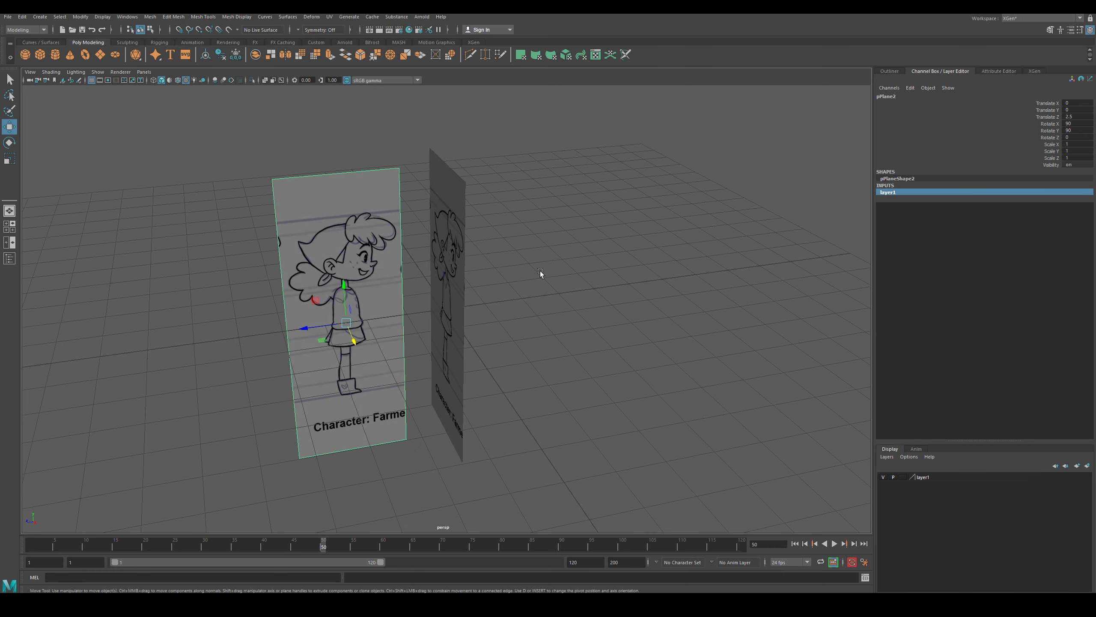
key(Delete)
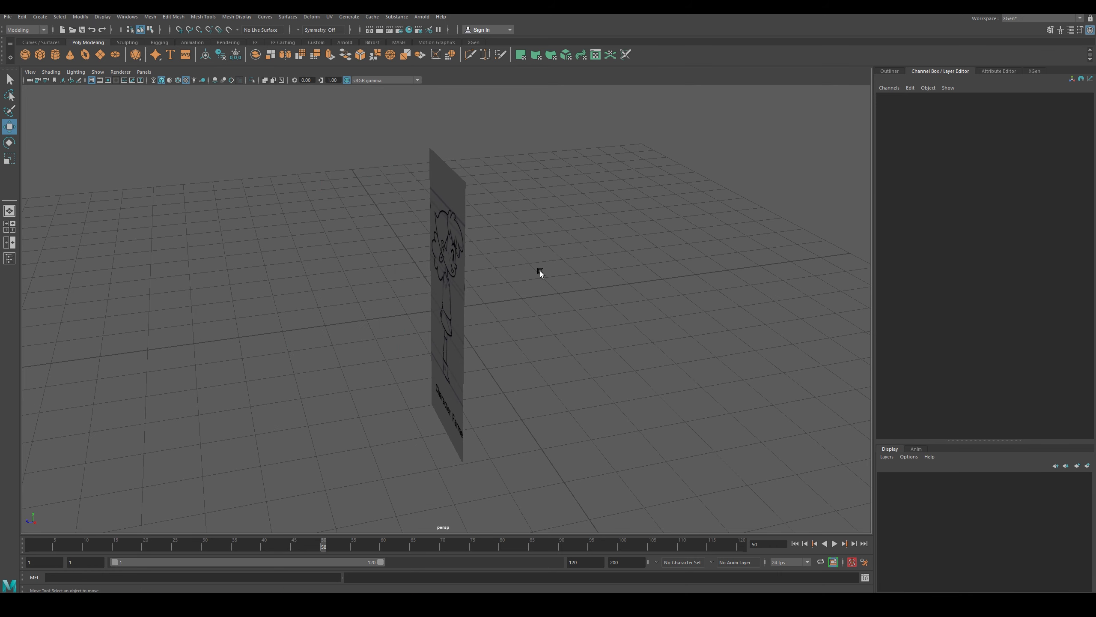
- Create a new polygon plane with 1 width subdivision and 1 height subdivision
alt+drag(544, 324, 576, 335)
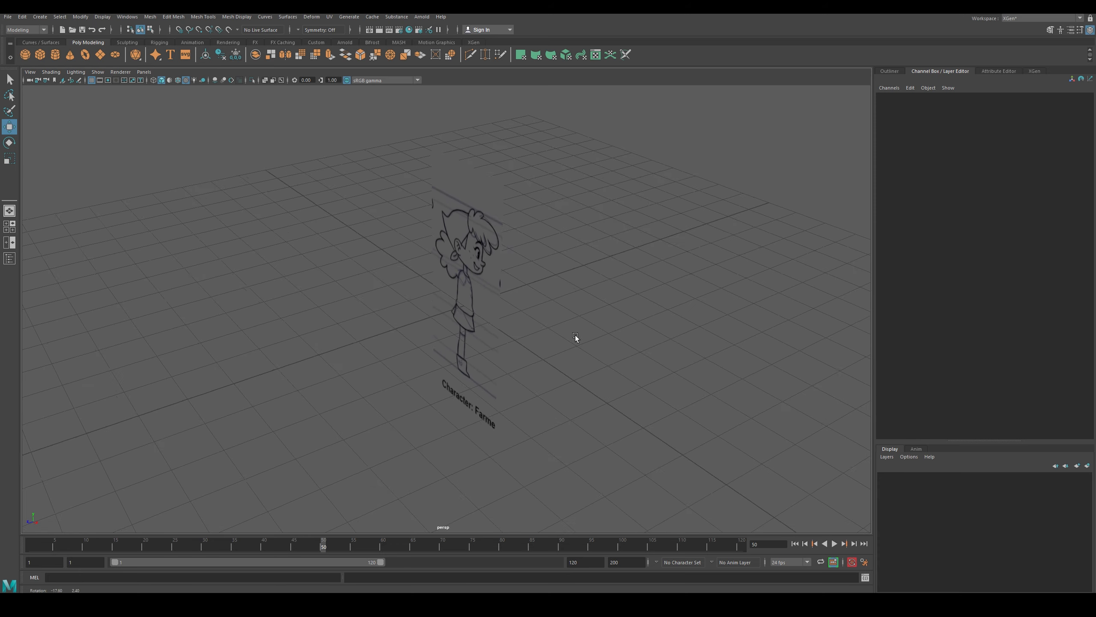
click(100, 54)
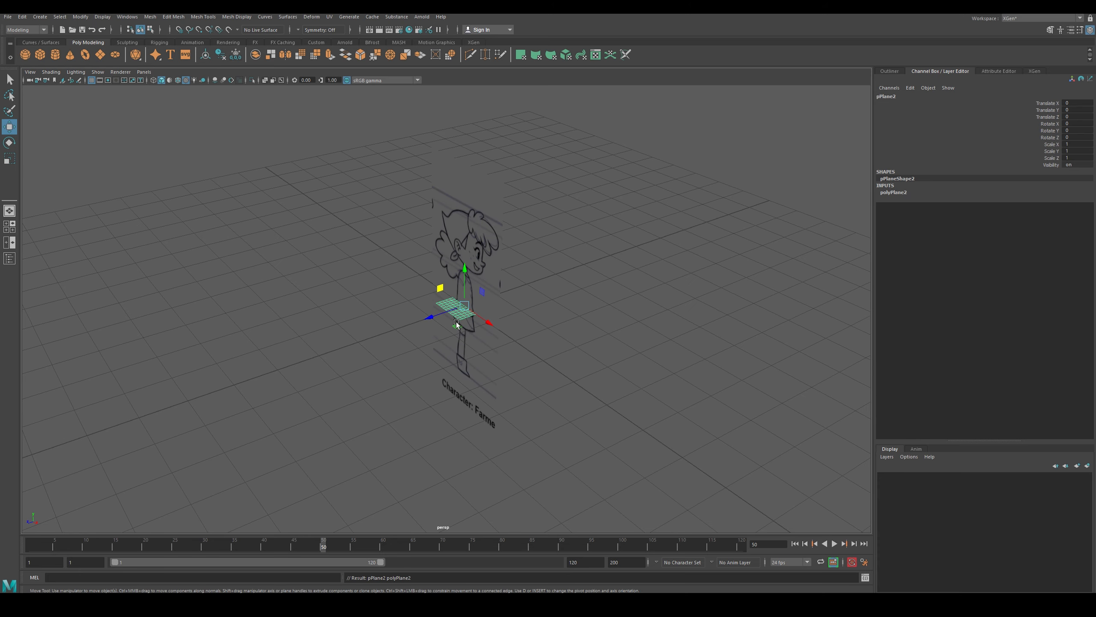
click(890, 191)
click(1075, 212)
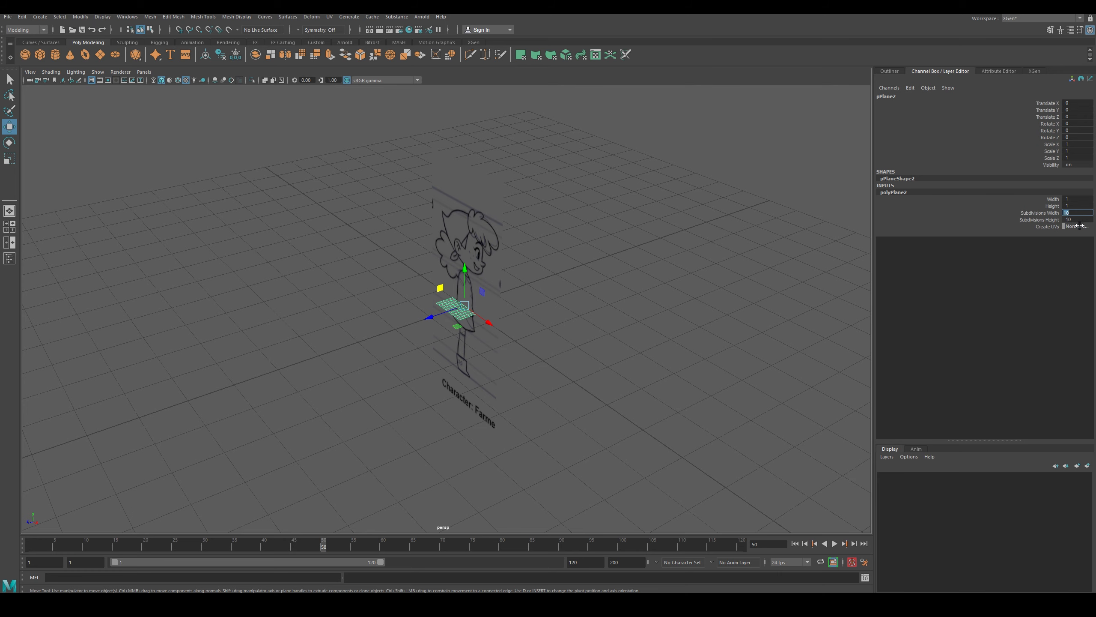
text(1)
key(Tab)
text(1)
key(Tab)
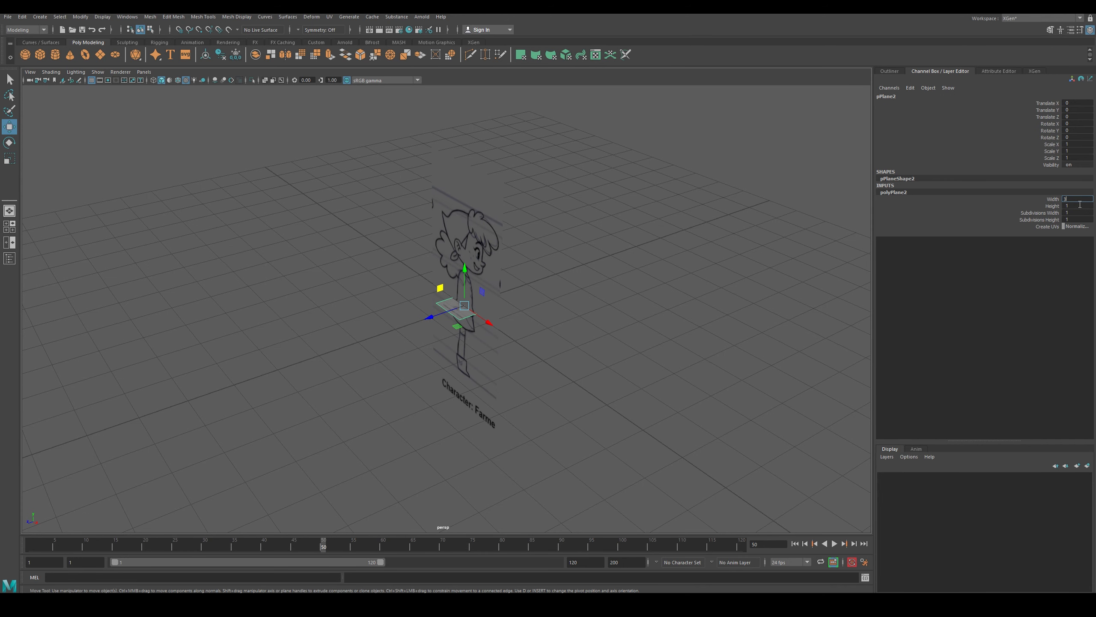
- Set the new plane's width to 3.21 and its height to 7.31
text(.21)
key(Return)
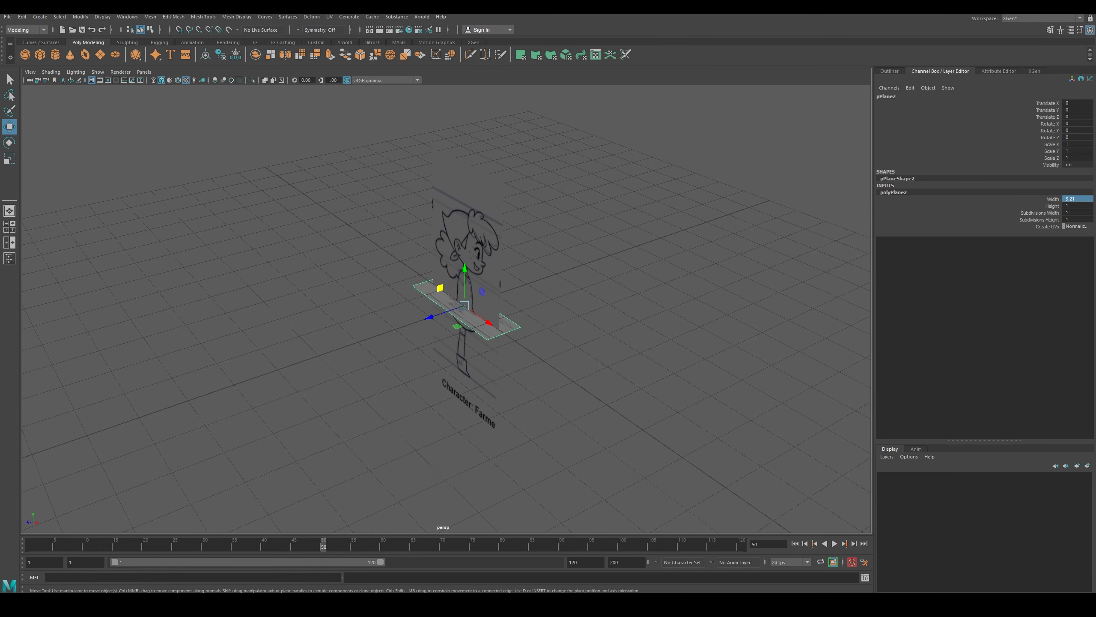
click(1064, 206)
text(7.)
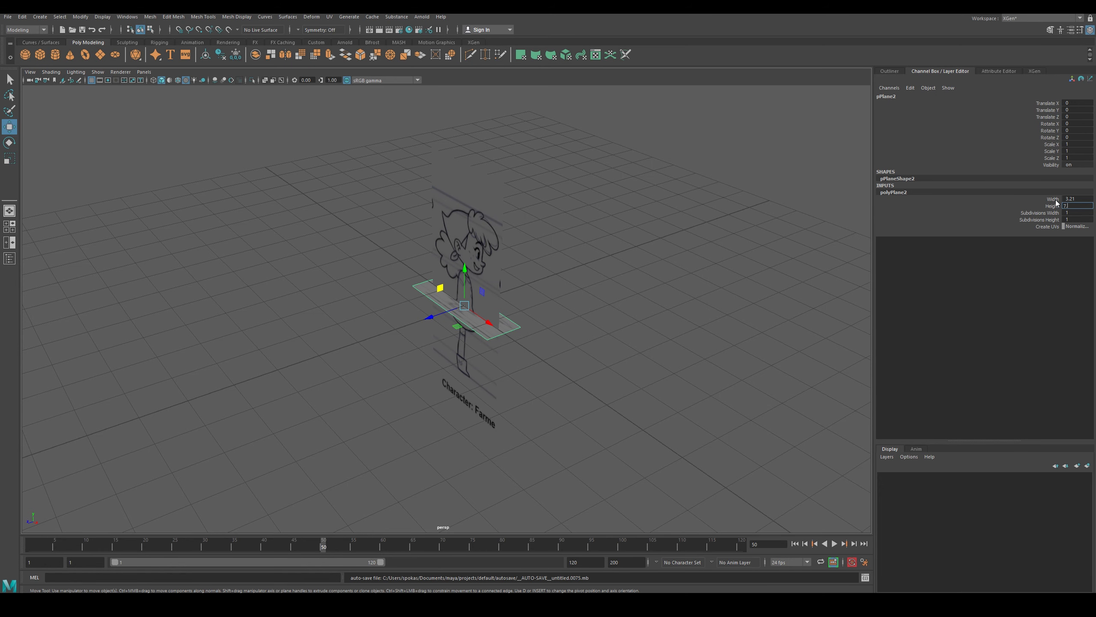
text(31)
key(Return)
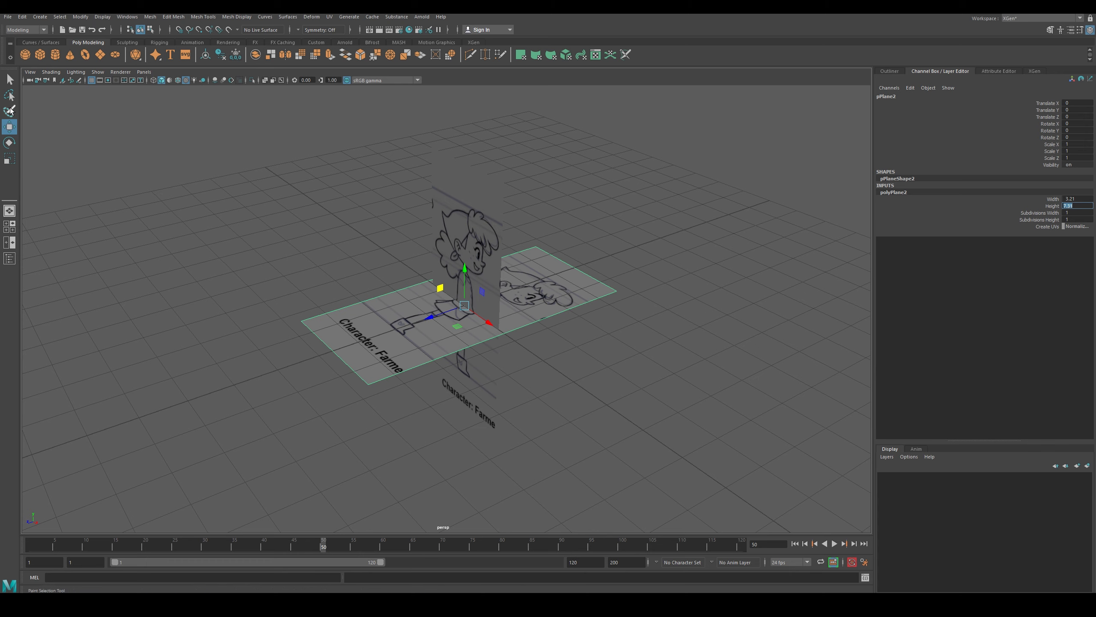
- Rotate the new plane 90 degrees about both X and Y, and move it about 1.93 units along Z
click(9, 143)
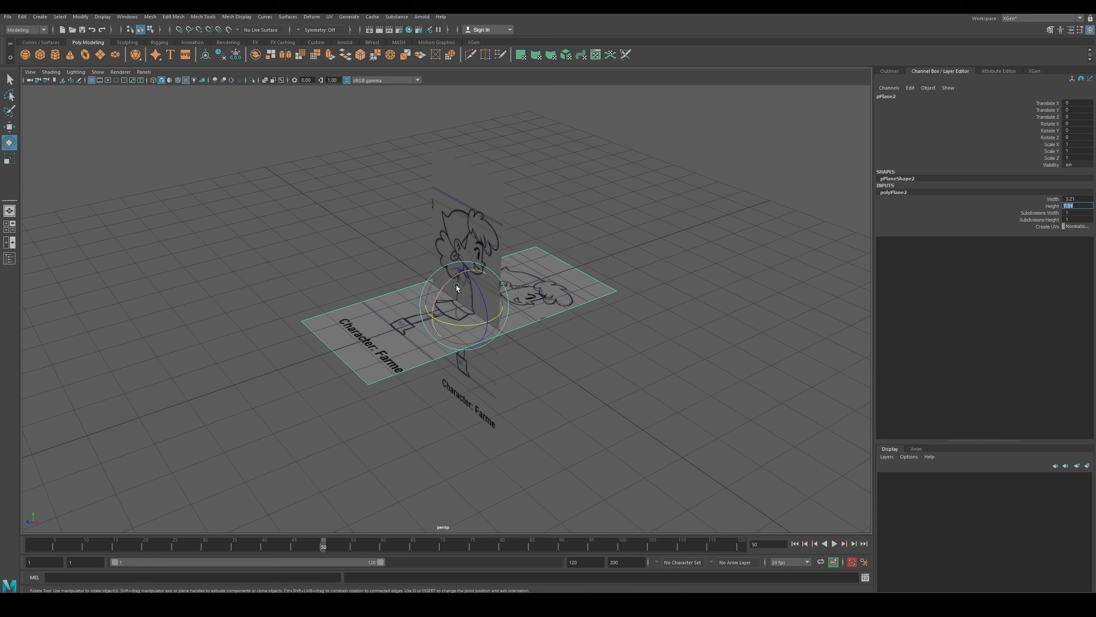
drag(456, 285, 519, 330)
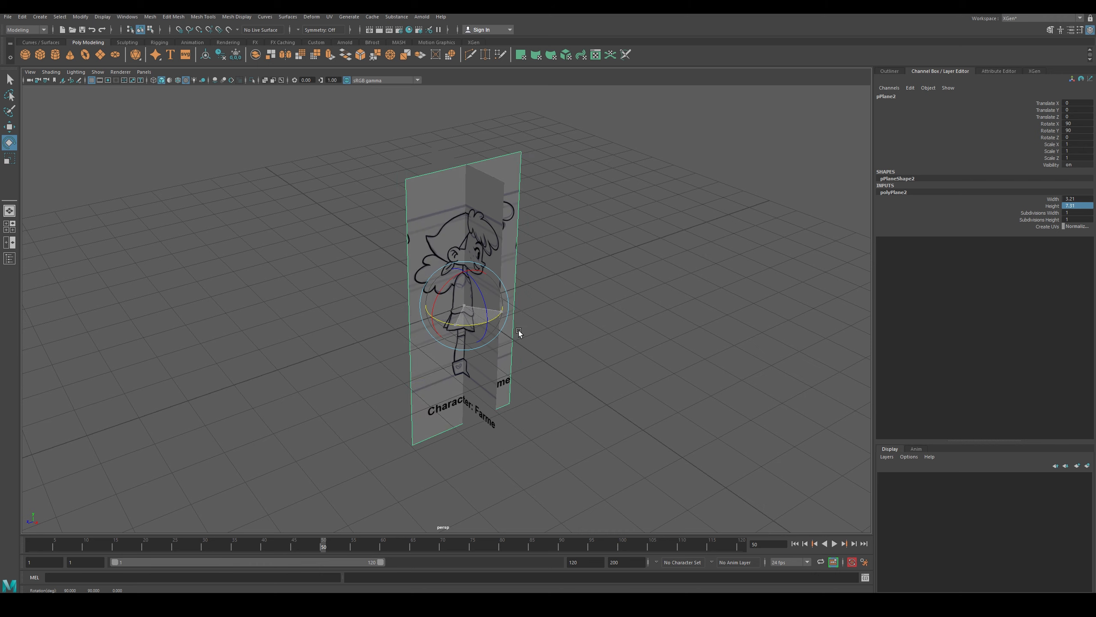
key(w)
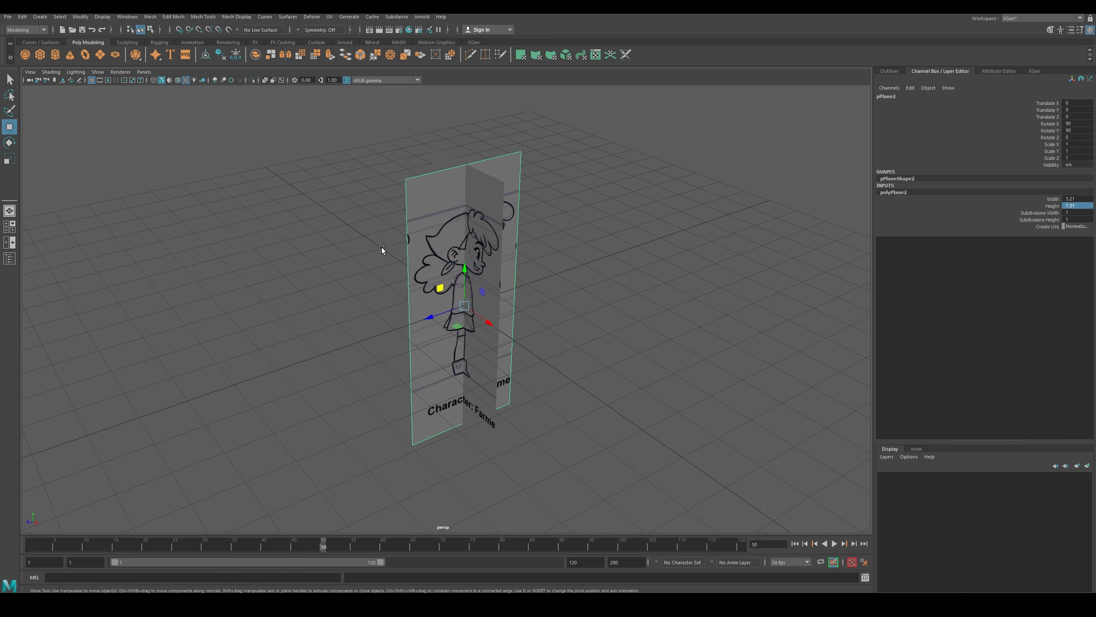
drag(437, 317, 367, 342)
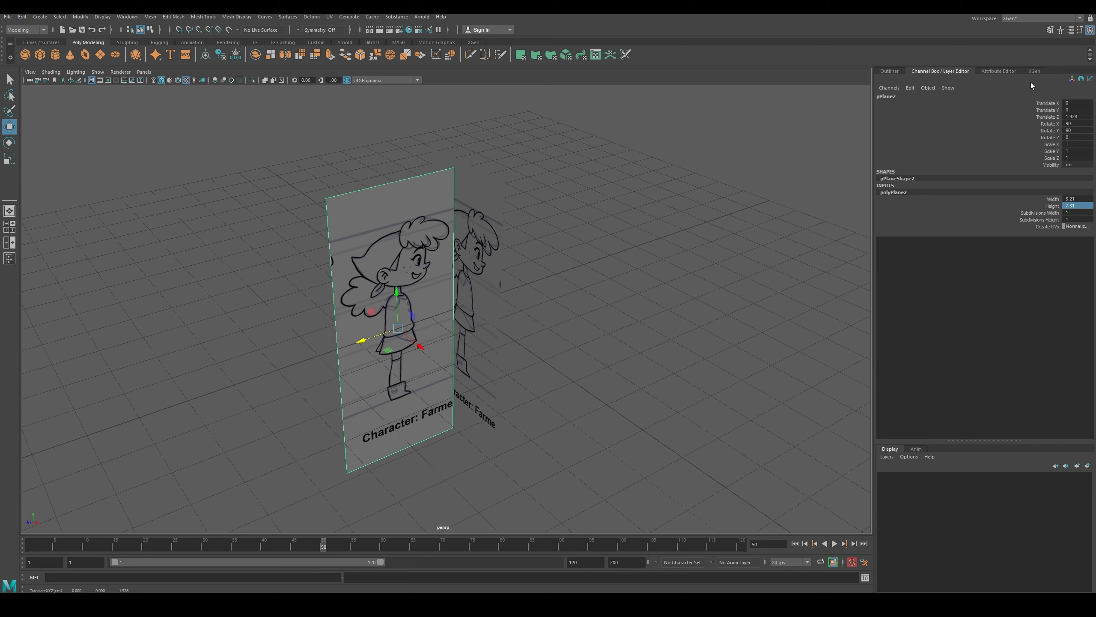
- Assign a new Lambert material to the new plane and map its color to a file texture
right_drag(388, 291, 386, 510)
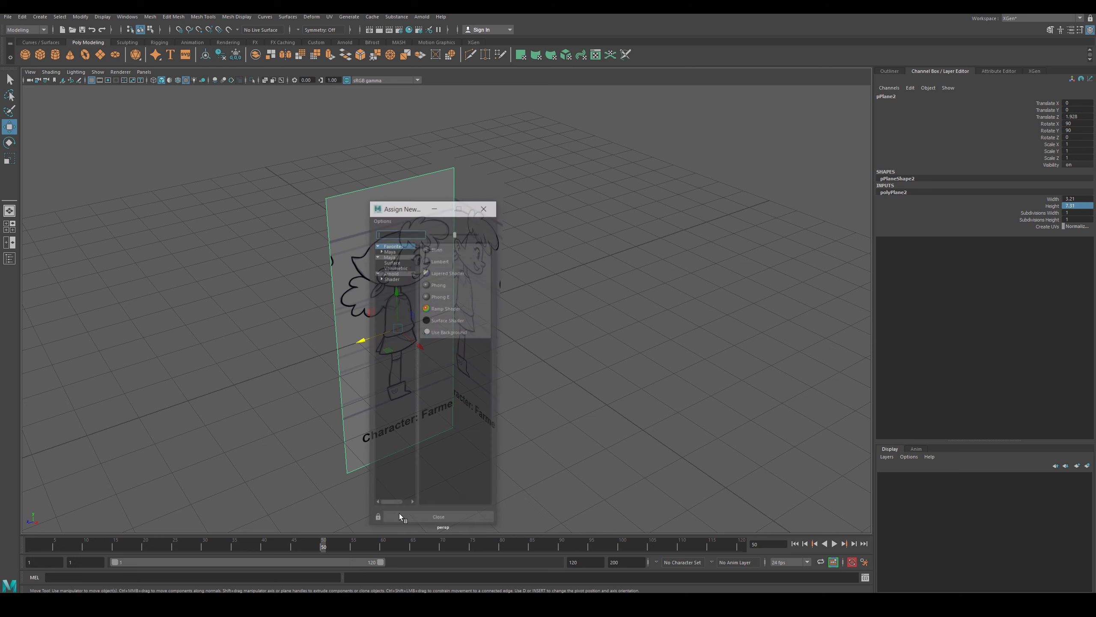
click(444, 259)
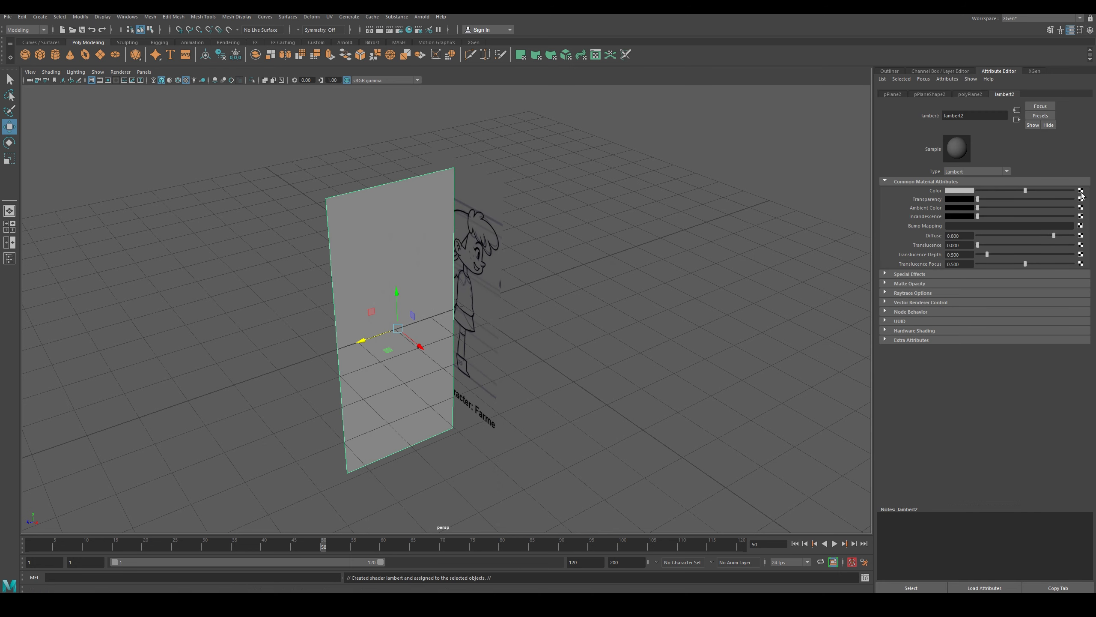
click(1081, 194)
click(468, 296)
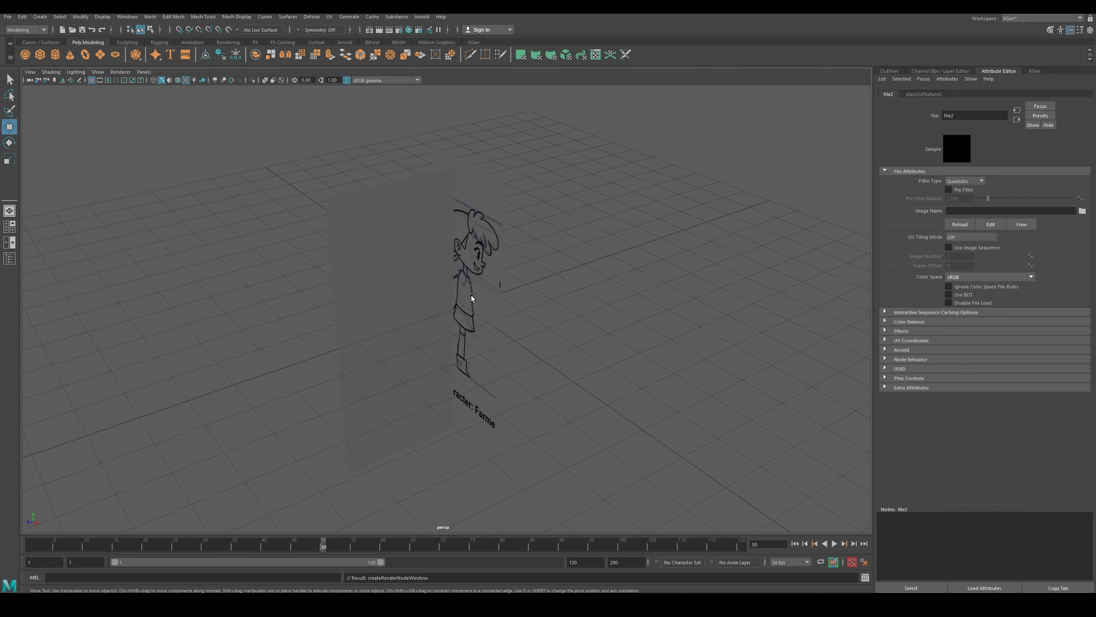
- Load __f.jpg as the texture image and move the front-view plane backward along the X axis
click(1082, 211)
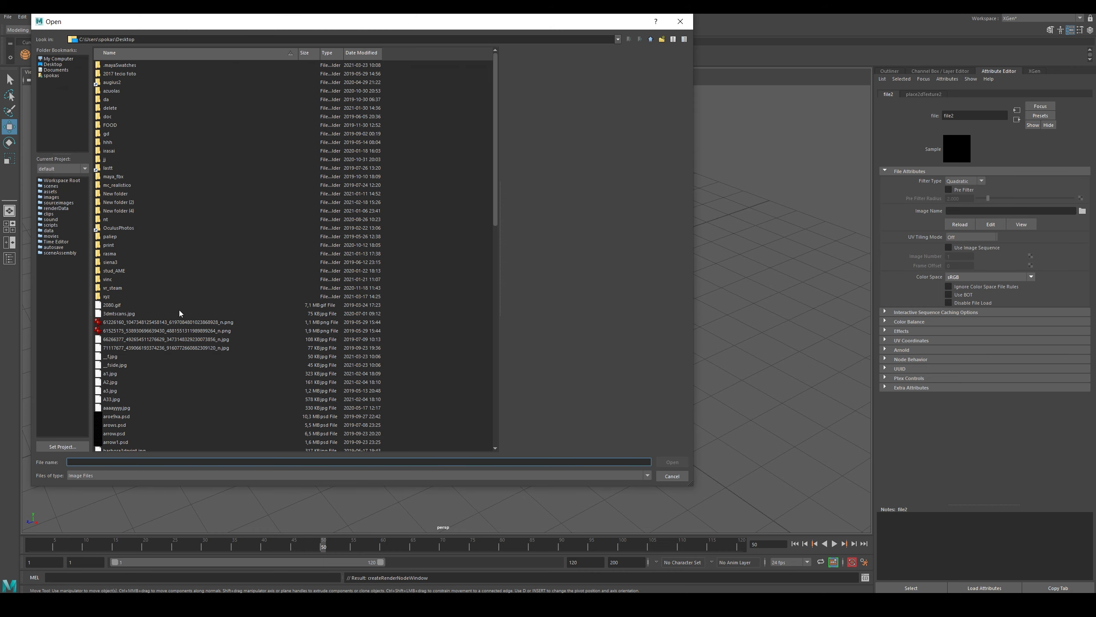
click(112, 357)
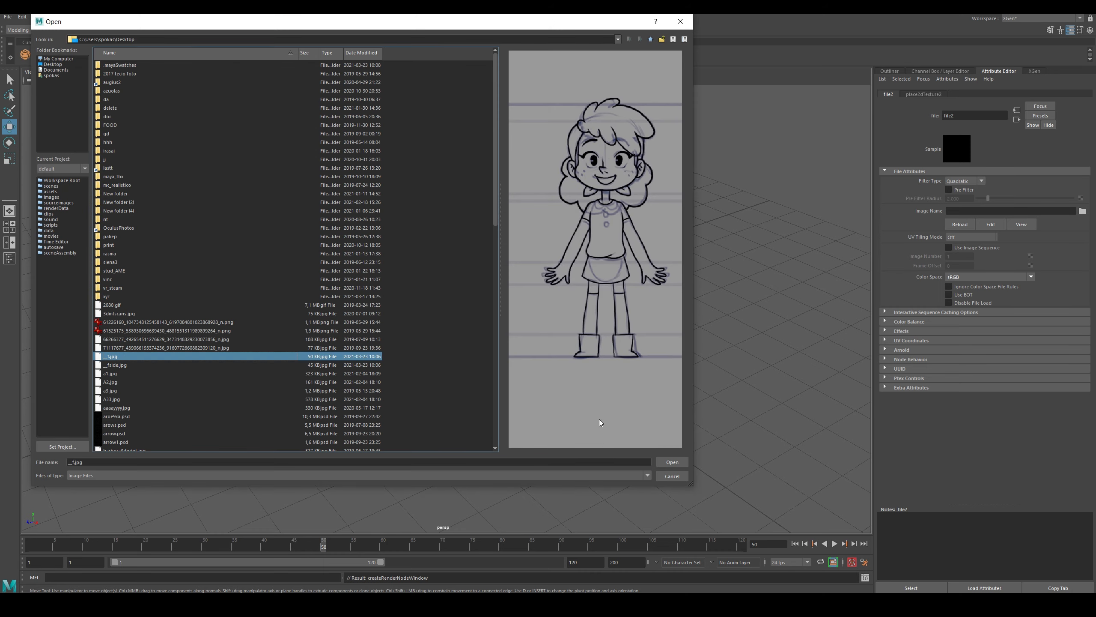
click(671, 462)
click(389, 369)
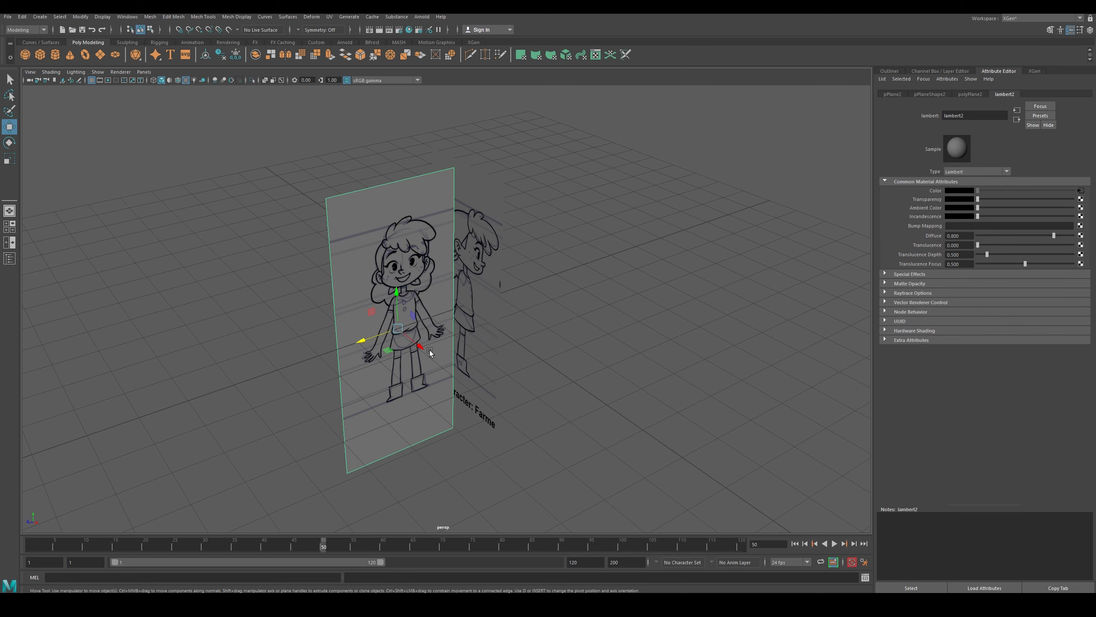
drag(424, 347, 400, 328)
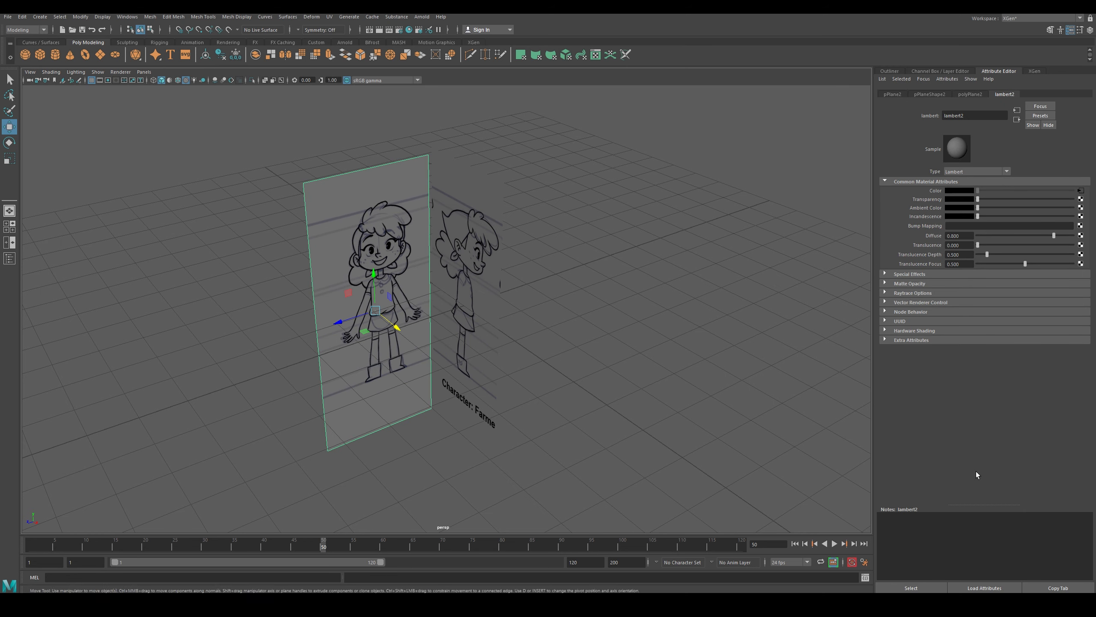
- Select the front and side reference planes together and create a display layer from them
click(889, 71)
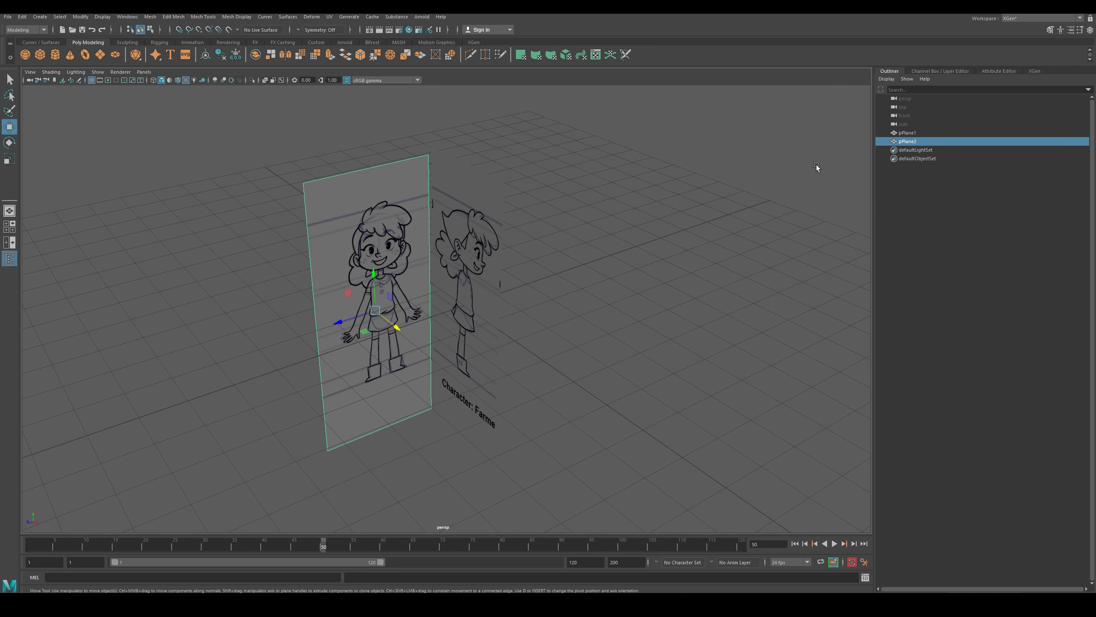
click(940, 70)
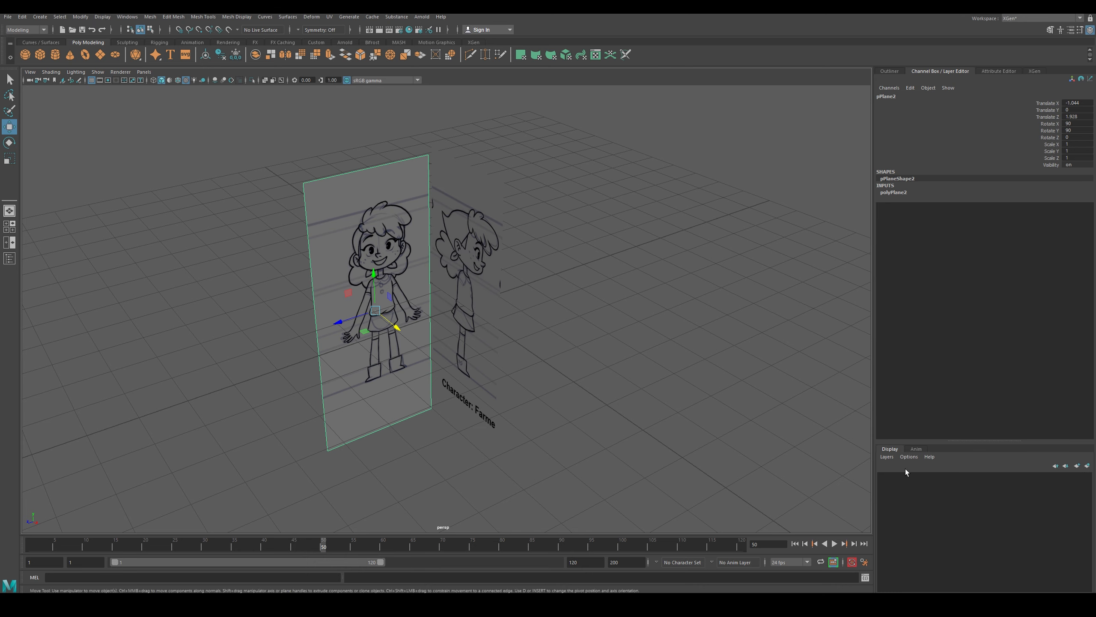
click(916, 449)
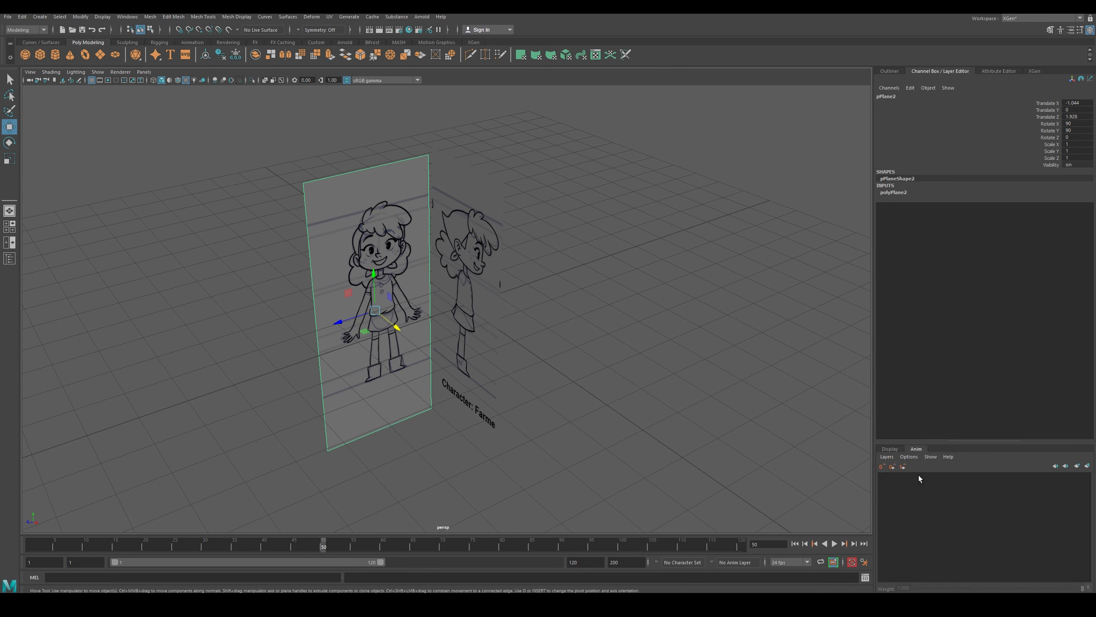
click(576, 348)
click(467, 312)
click(890, 449)
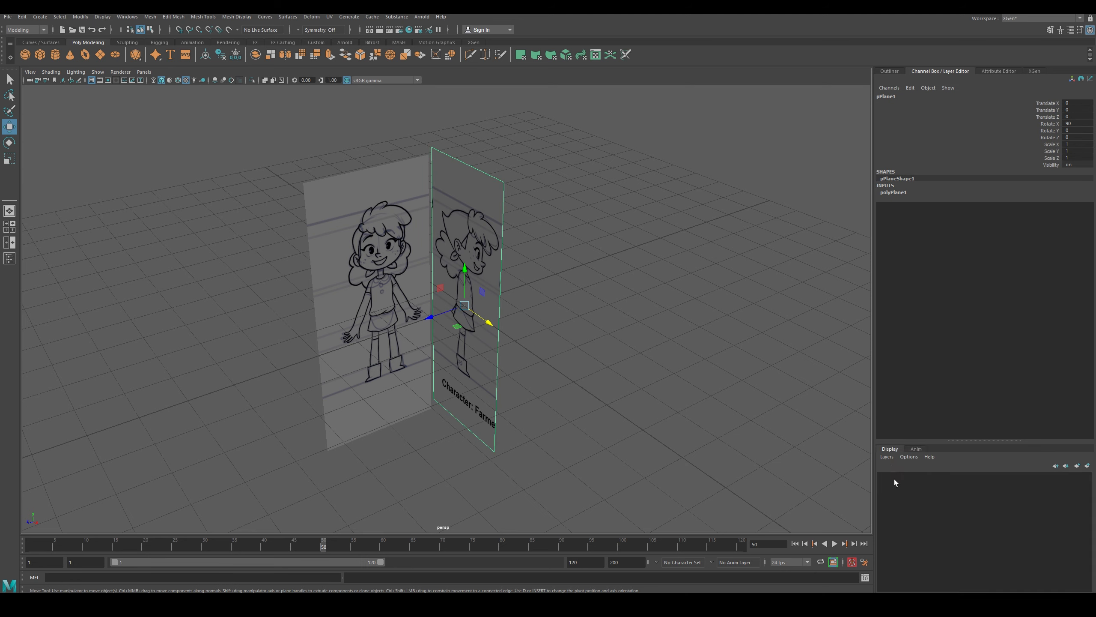
click(886, 456)
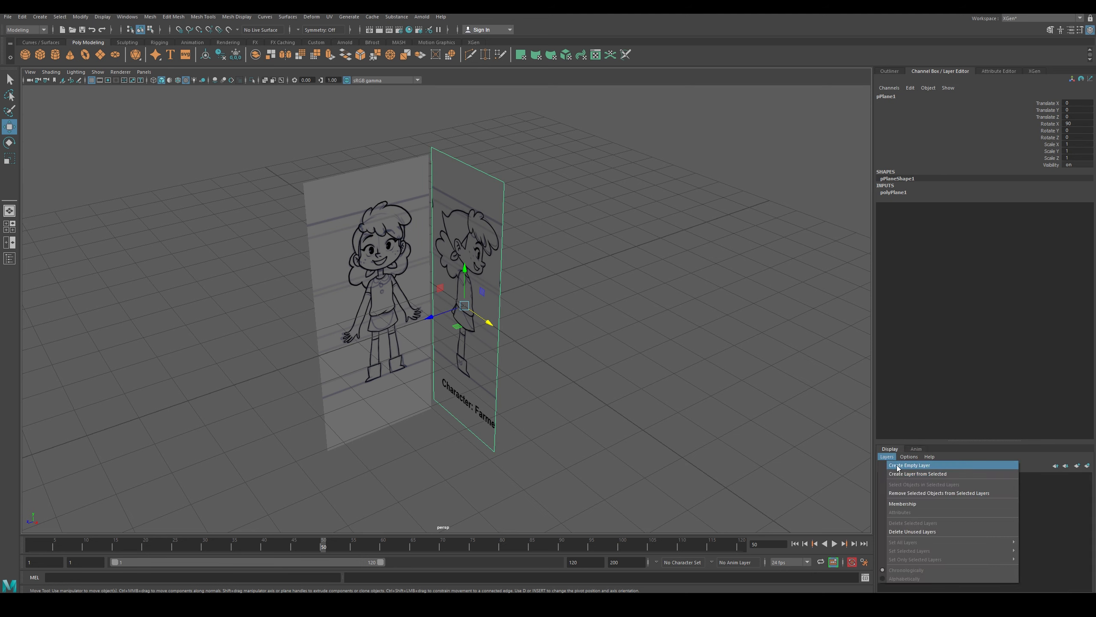
click(389, 290)
shift+click(462, 305)
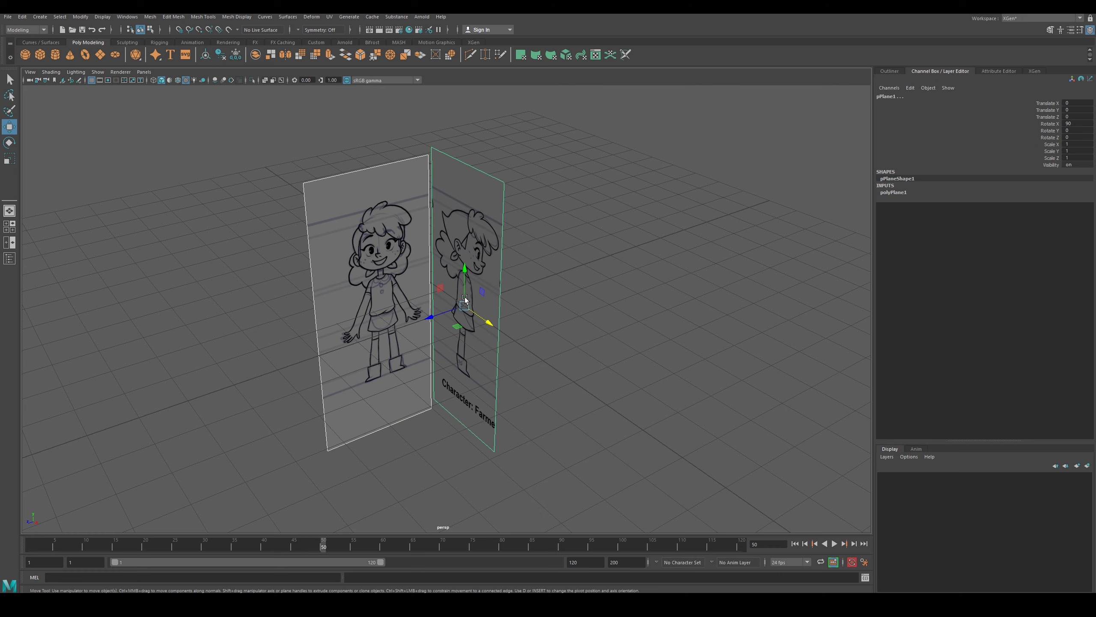
click(1087, 465)
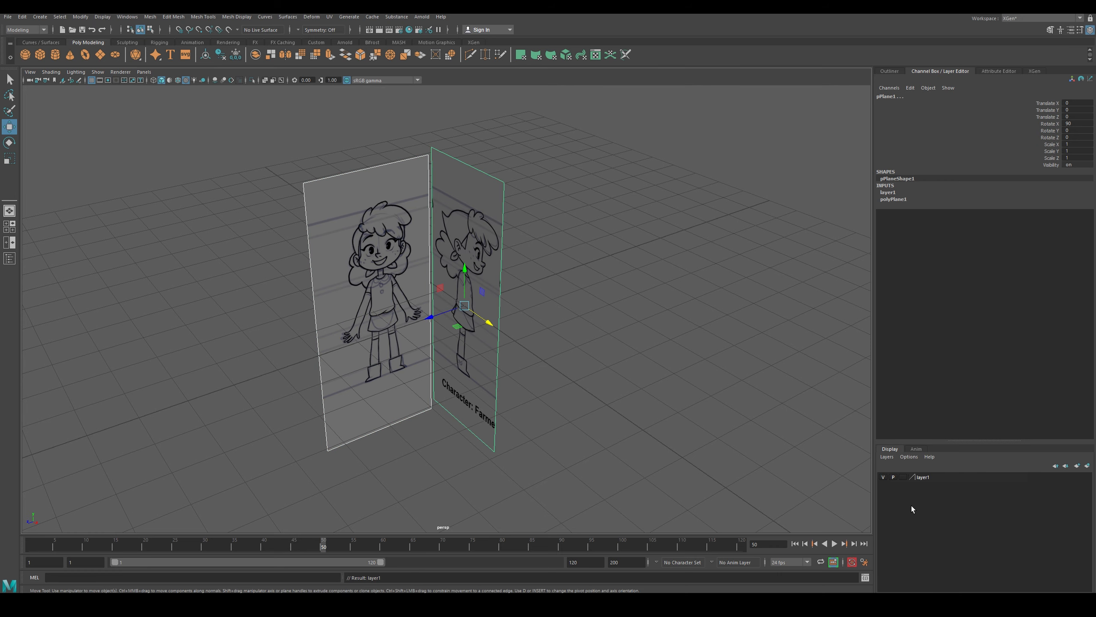
- Set the reference planes' display layer to Reference mode so the planes cannot be selected in the viewport
click(566, 357)
alt+drag(529, 333, 550, 351)
click(903, 478)
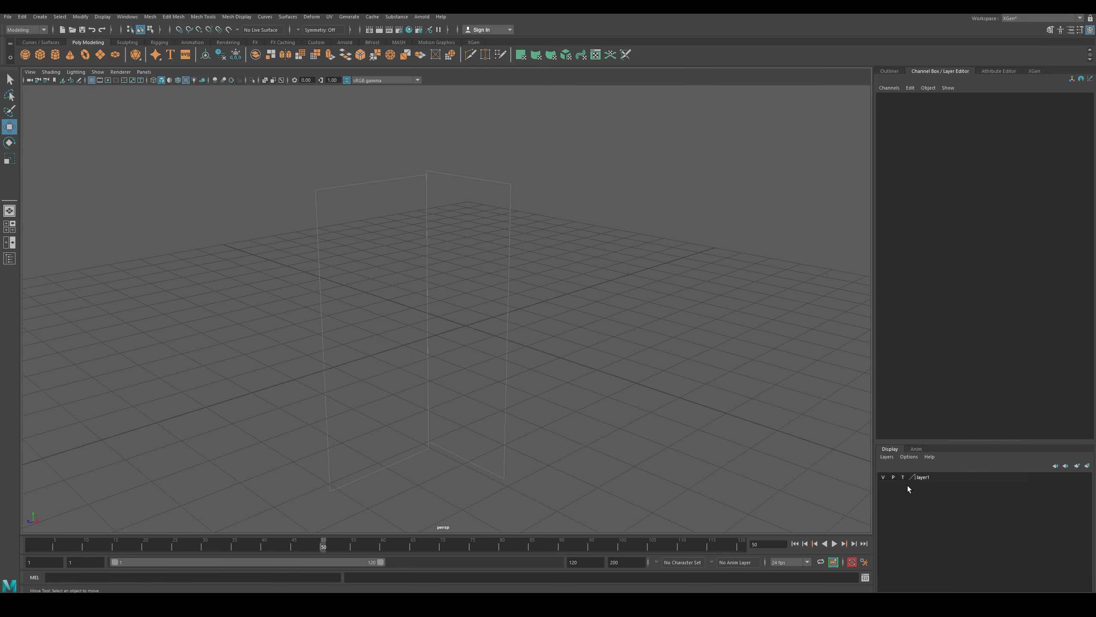
click(902, 478)
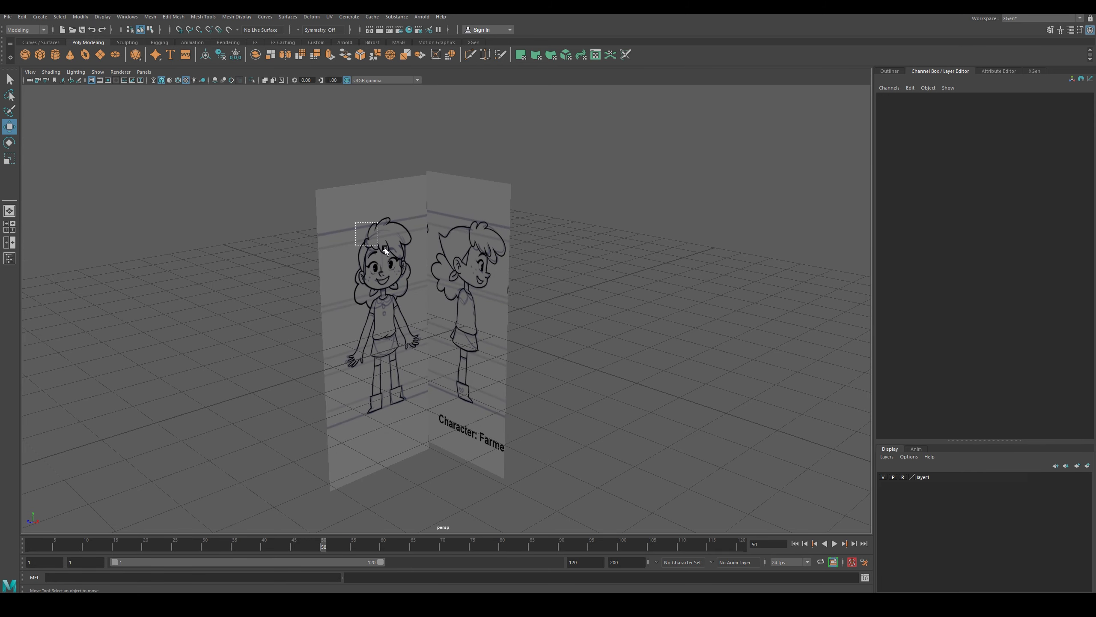
- Turn on textured display in the front orthographic view so the side drawing shows on its plane
alt+drag(592, 321, 538, 309)
key(space)
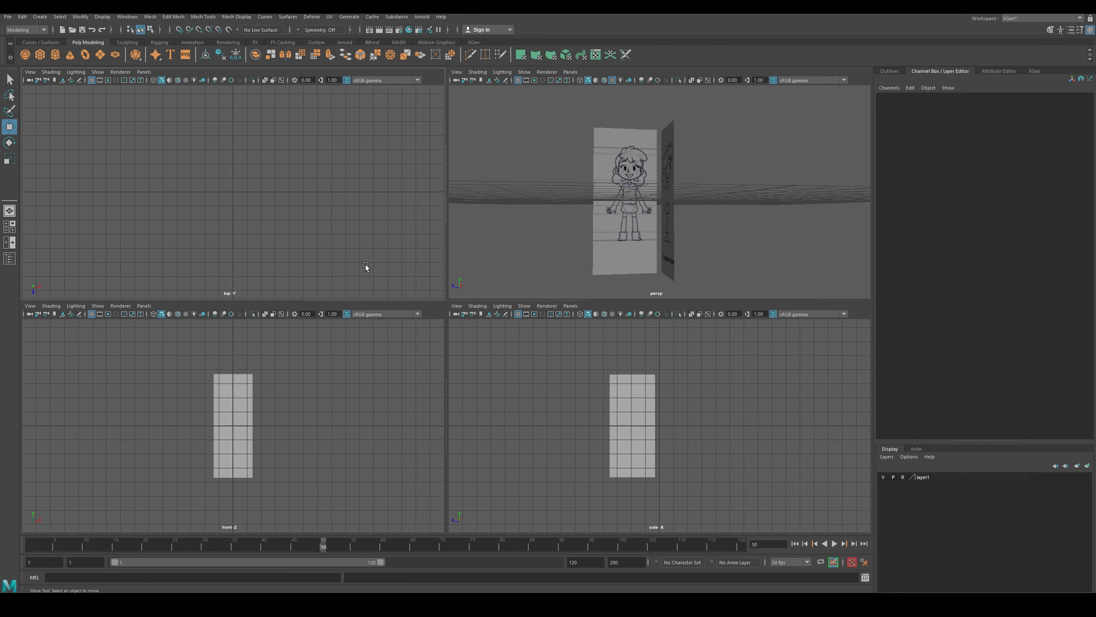
click(313, 395)
key(space)
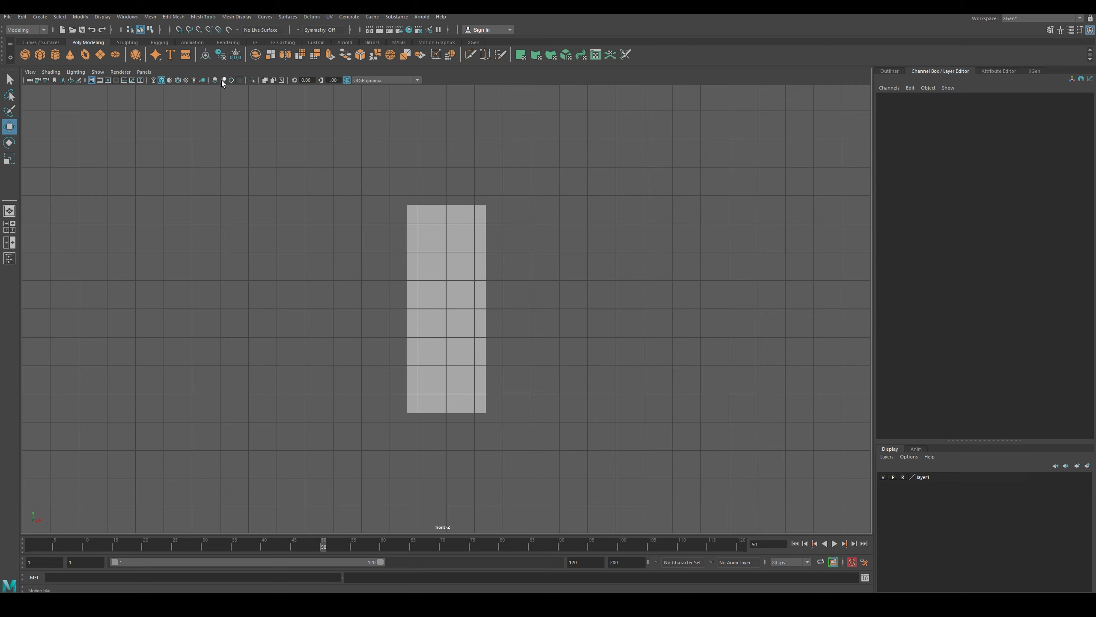
click(186, 80)
key(space)
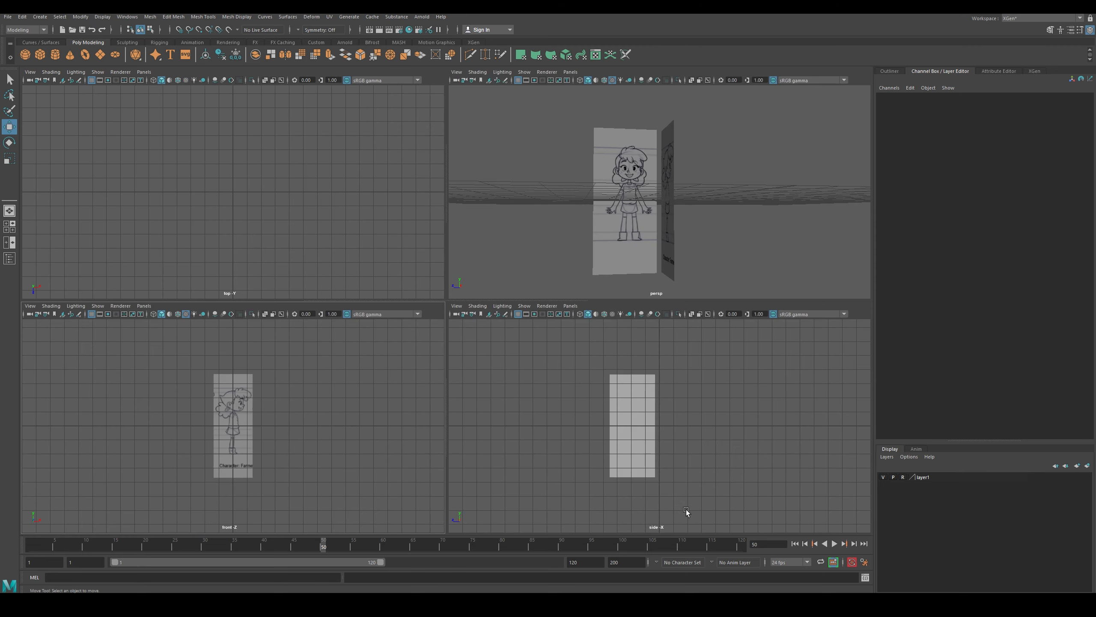
- Enable textured display in the side orthographic view so the front drawing shows on its plane
click(667, 424)
key(space)
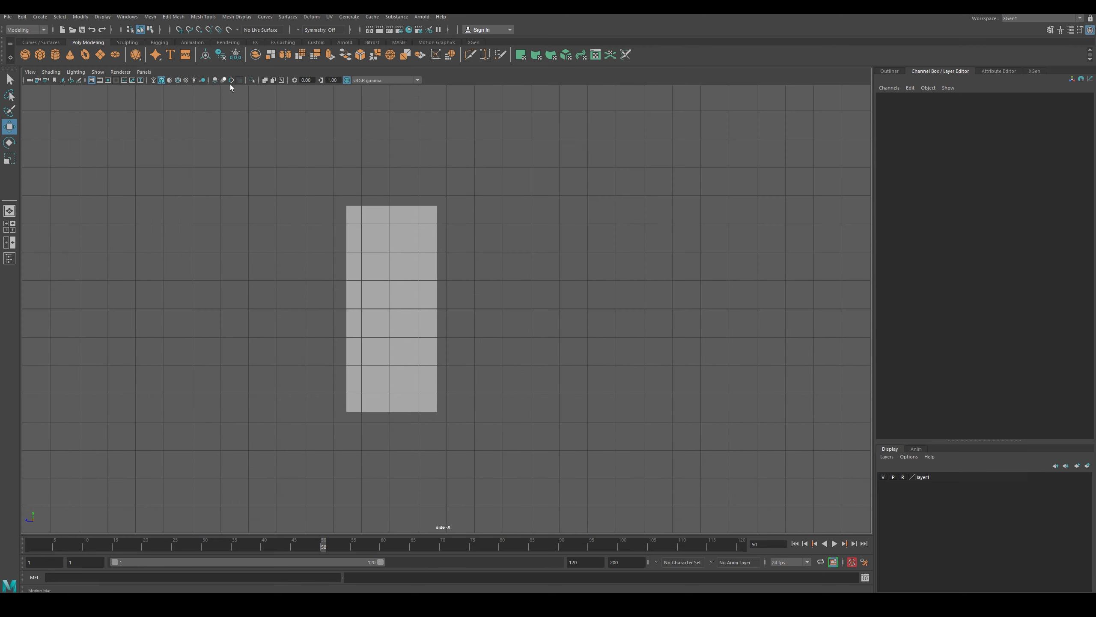
click(186, 81)
key(space)
- Create a polygon cube and move it about 3.78 units along Z, in front of the side drawing's plane
click(347, 394)
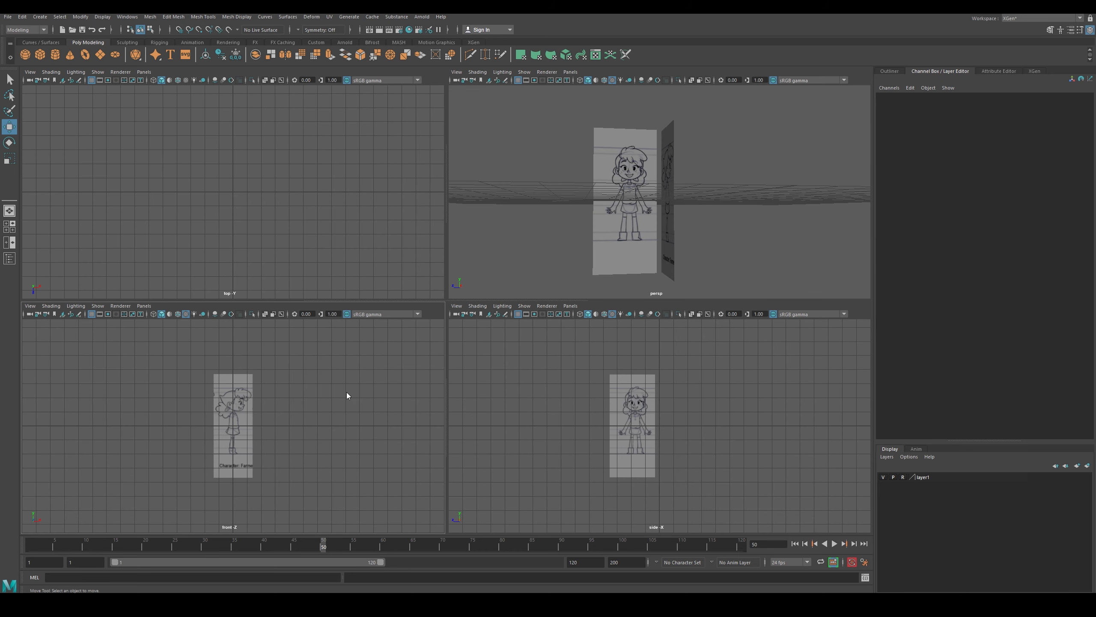
key(space)
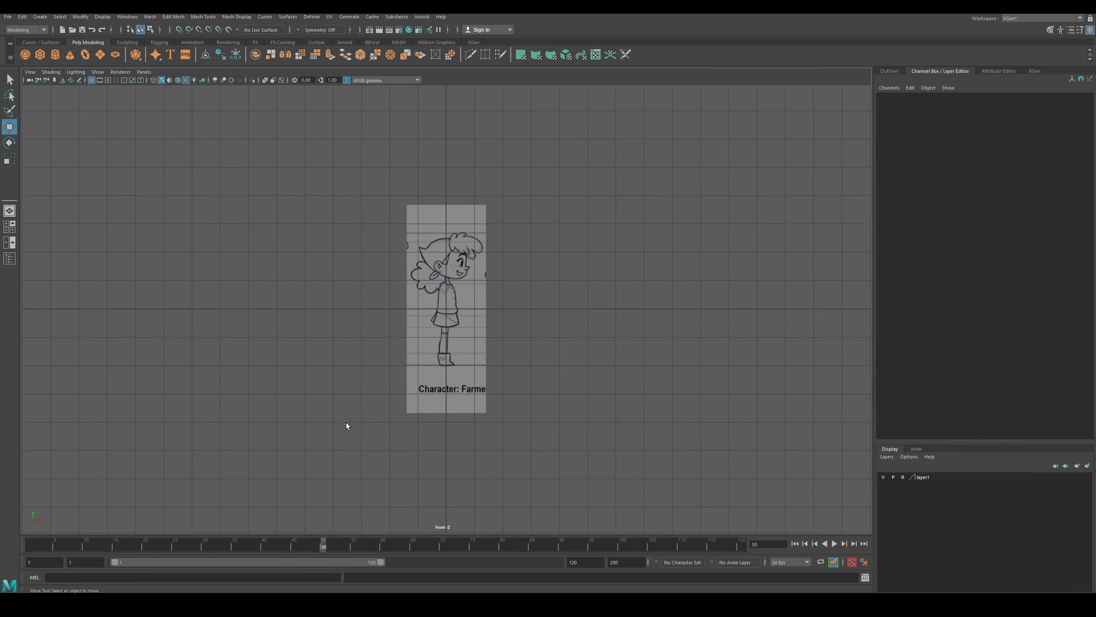
click(40, 54)
scroll(448, 308, up, 3)
key(space)
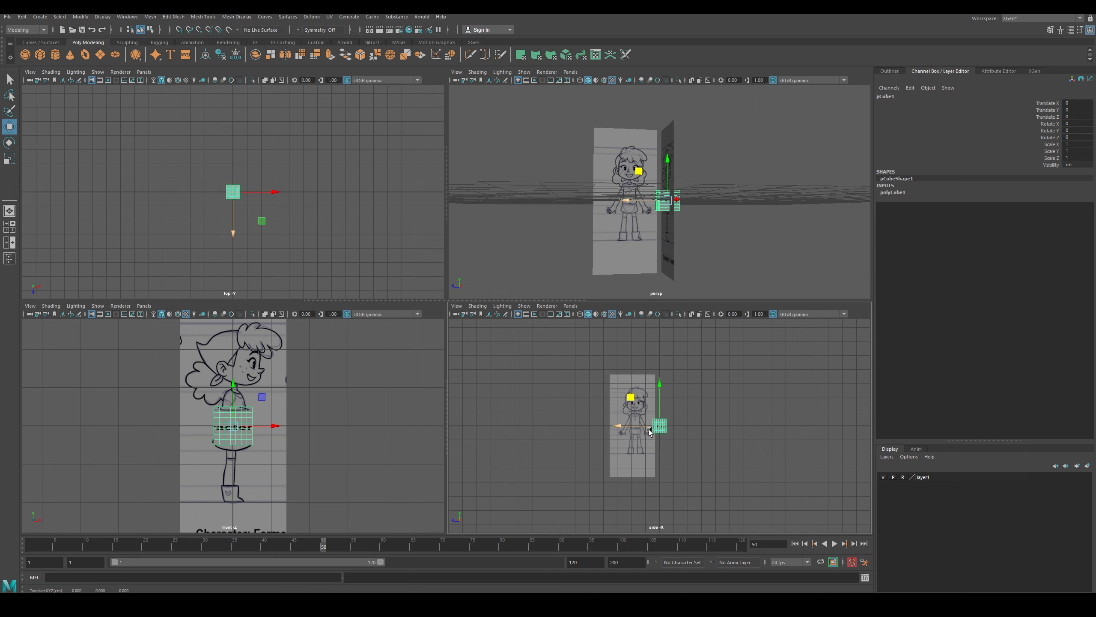
drag(653, 427, 597, 427)
scroll(269, 454, up, 2)
- Turn off Soft Select for the Move tool and shift the cube's upper-left corner vertex in the front view
key(space)
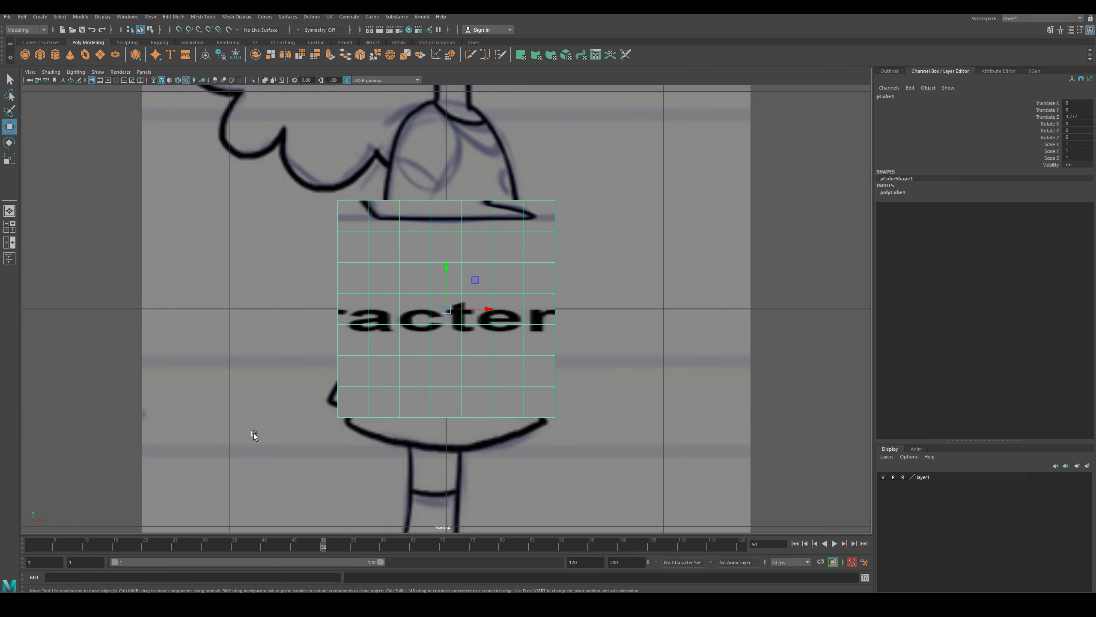
right_drag(435, 246, 387, 245)
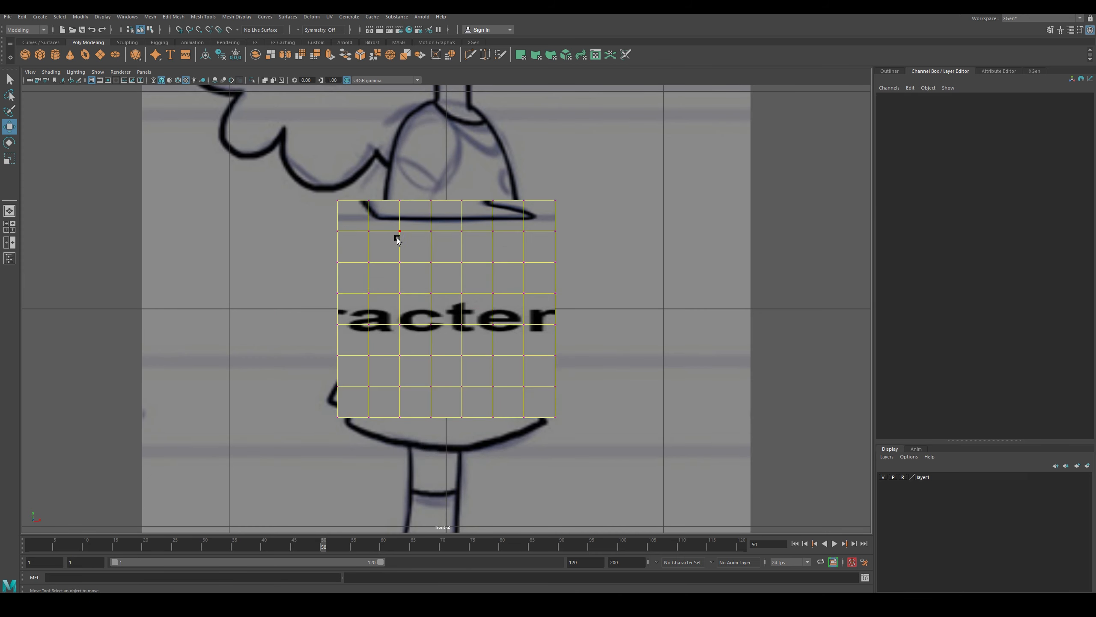
drag(328, 190, 357, 193)
double_click(9, 127)
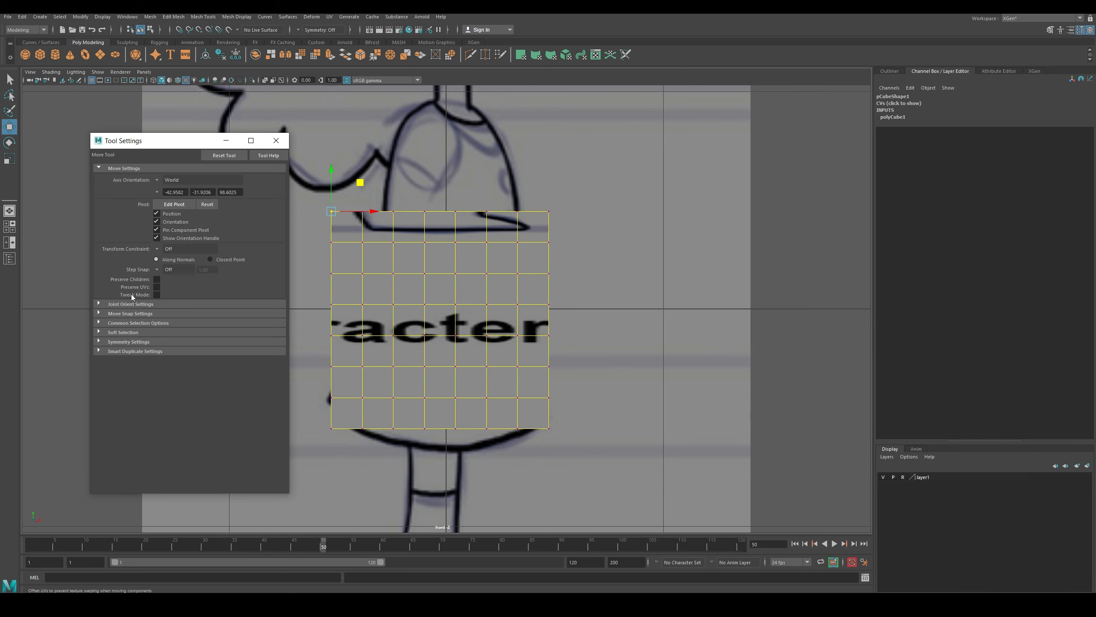
click(98, 337)
click(171, 341)
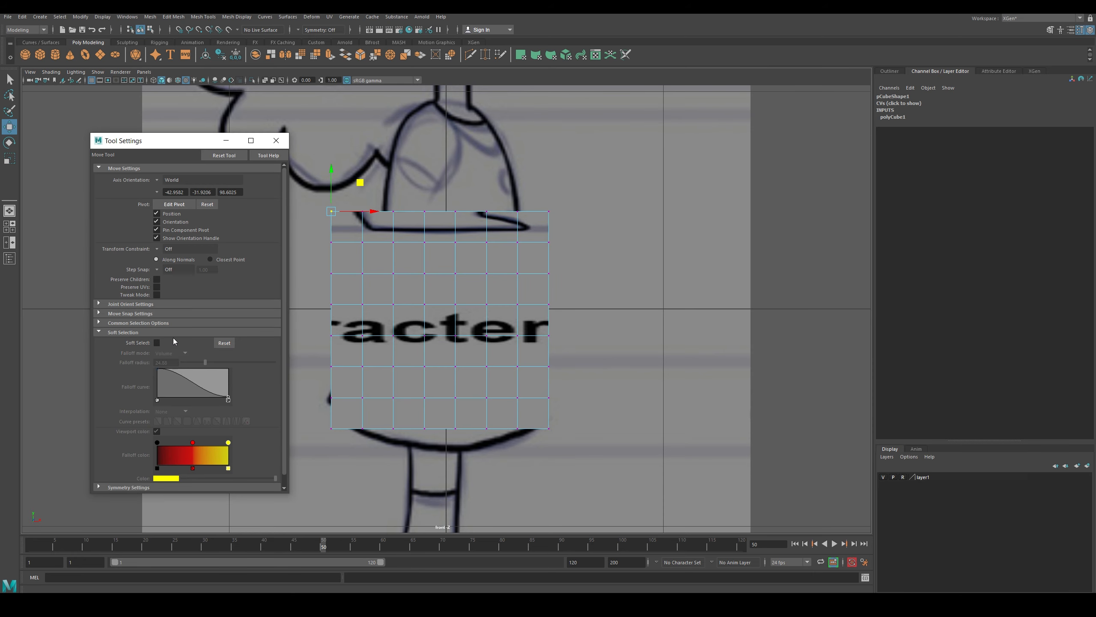
click(276, 141)
mouse_move(361, 195)
mouse_down()
mouse_move(311, 158)
mouse_move(421, 136)
mouse_move(369, 212)
mouse_move(366, 200)
mouse_up()
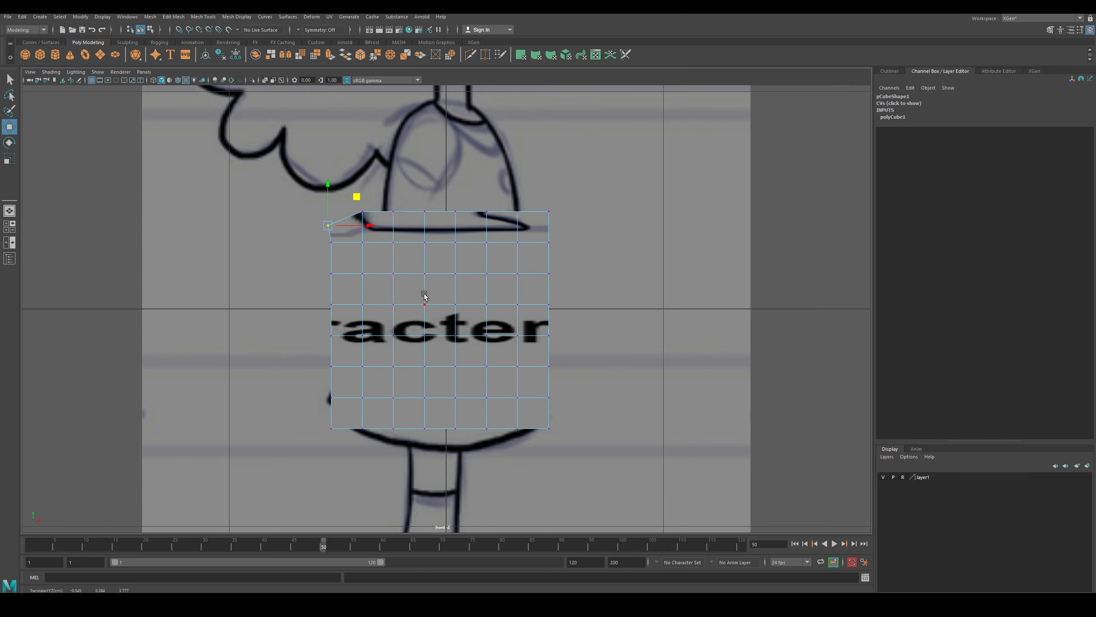
- Assign a new Blinn material to the cube and shift the whole cube slightly up along Y and toward positive X
right_drag(418, 290, 447, 280)
right_drag(456, 342, 451, 566)
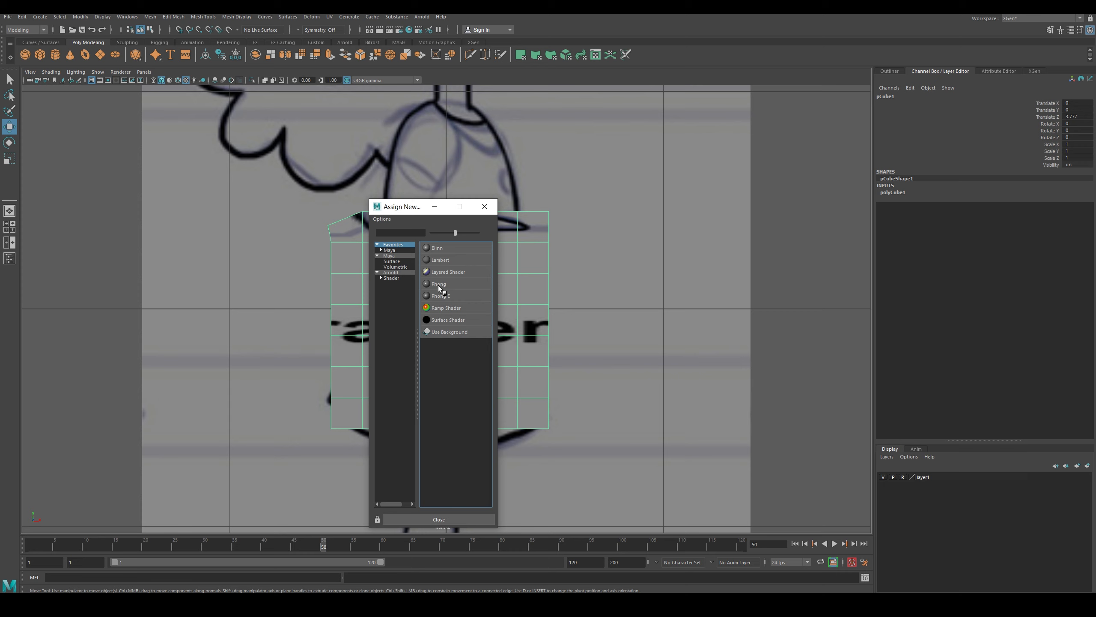
click(453, 248)
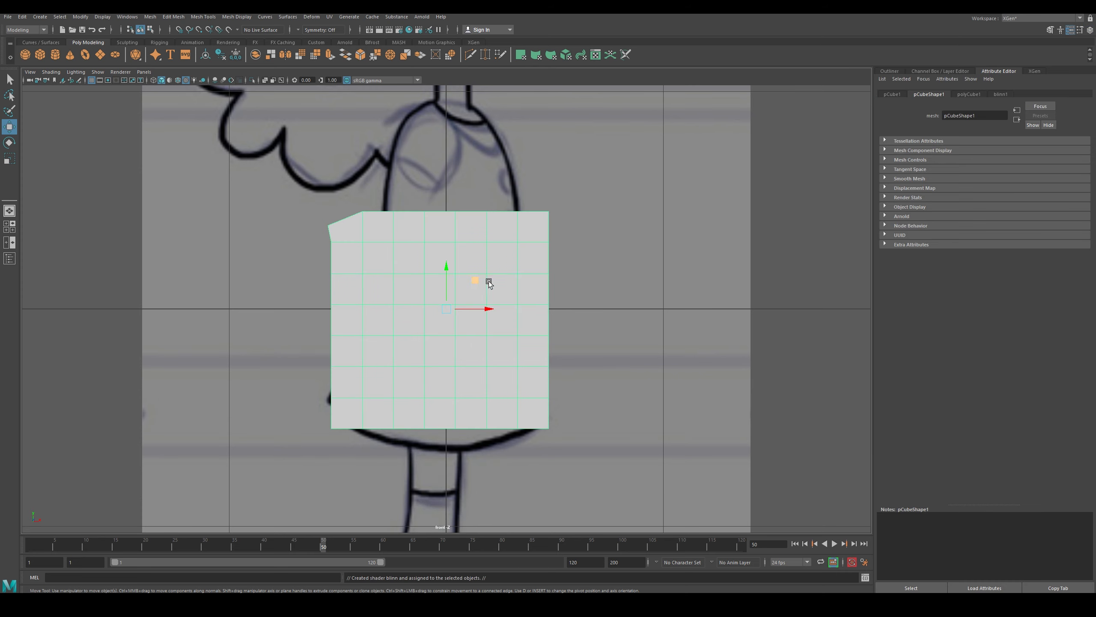
drag(487, 283, 511, 272)
- Return to vertex editing, reposition the cube's upper-left corner, and adjust the adjacent top-edge vertex slightly
right_drag(420, 229, 384, 223)
click(371, 213)
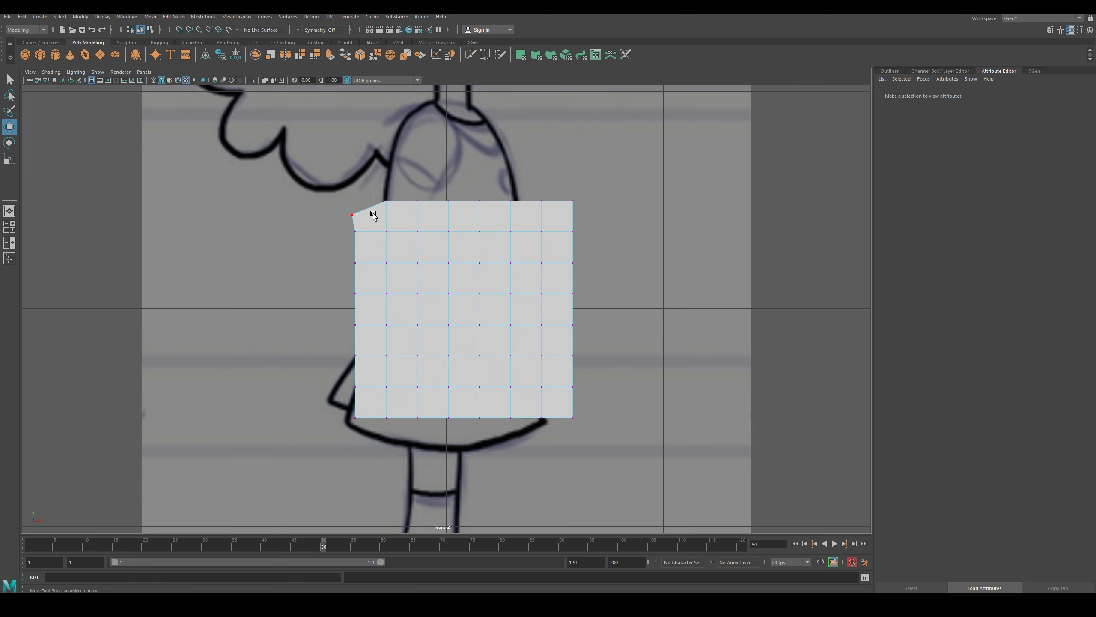
drag(345, 202, 418, 174)
click(387, 201)
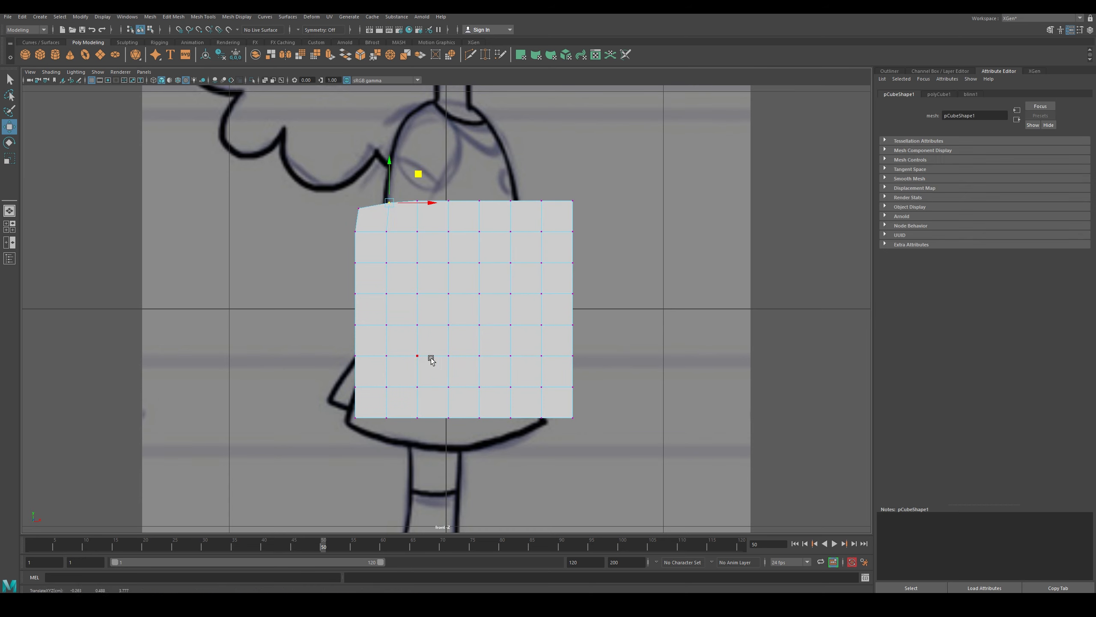
- Switch to the perspective view to examine the cube beside both reference planes
scroll(444, 351, down, 5)
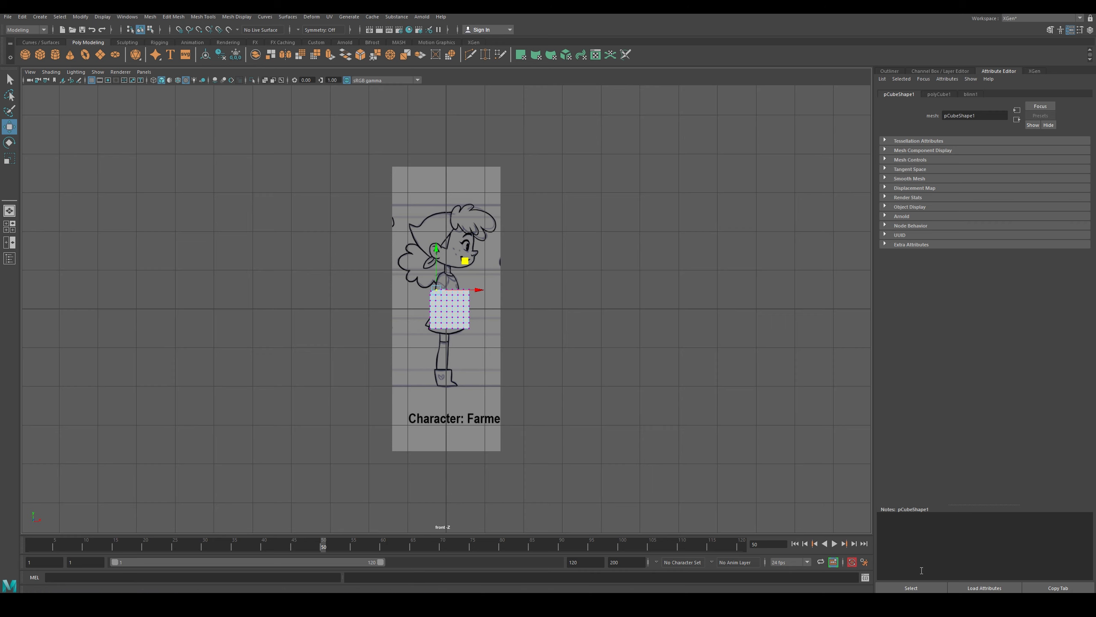
key(space)
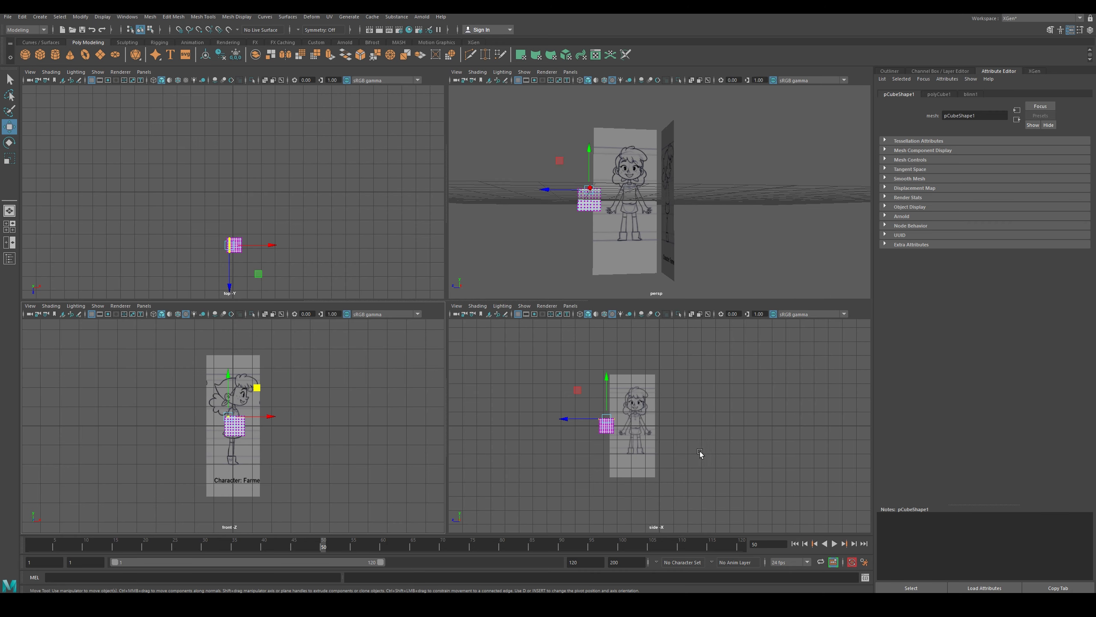
key(space)
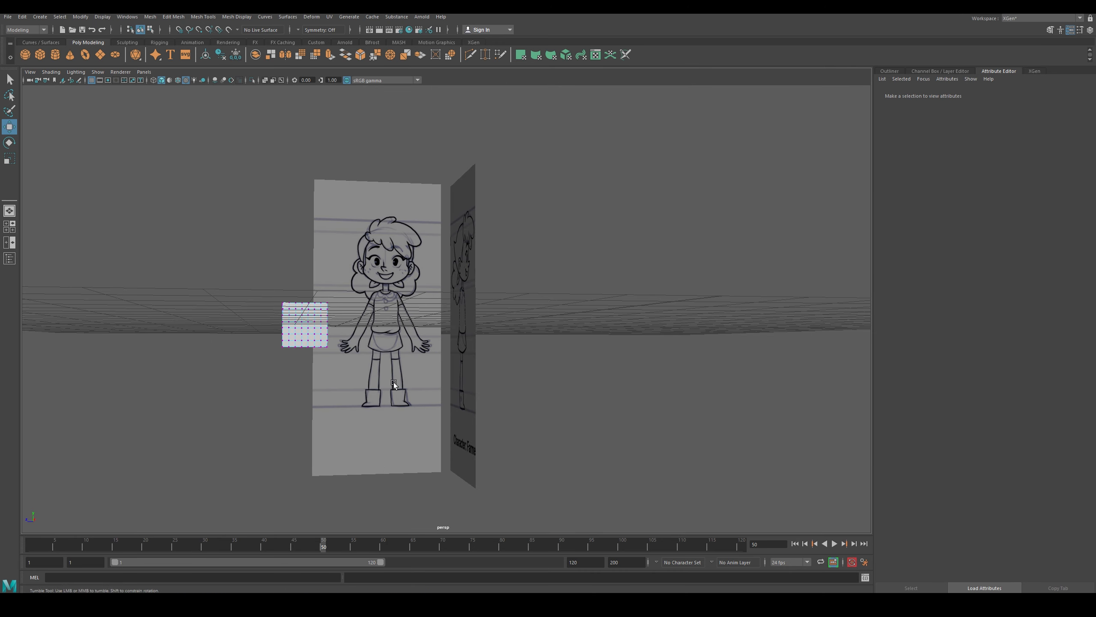